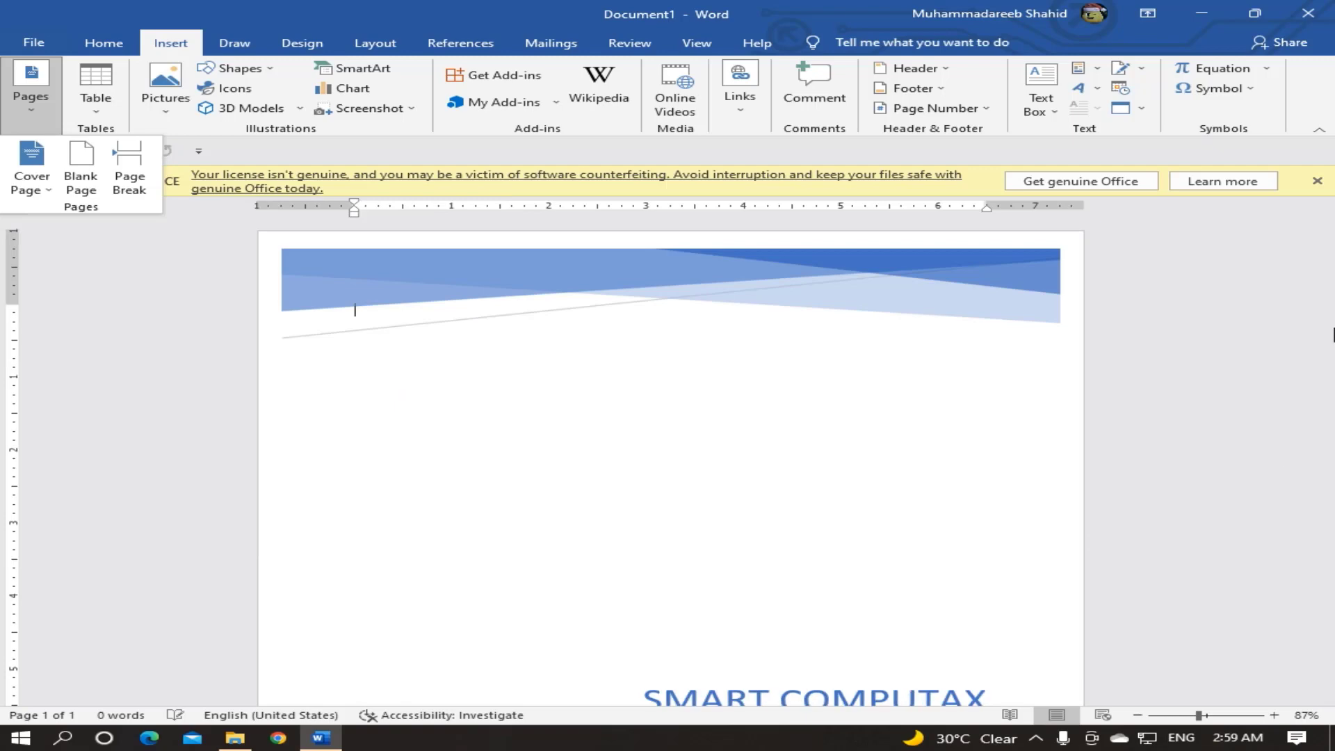
# Insert the Austin Sidebar text box on the second page.
pyautogui.moveTo(1329, 334); pyautogui.dragTo(1330, 535)
pyautogui.click(360, 356)
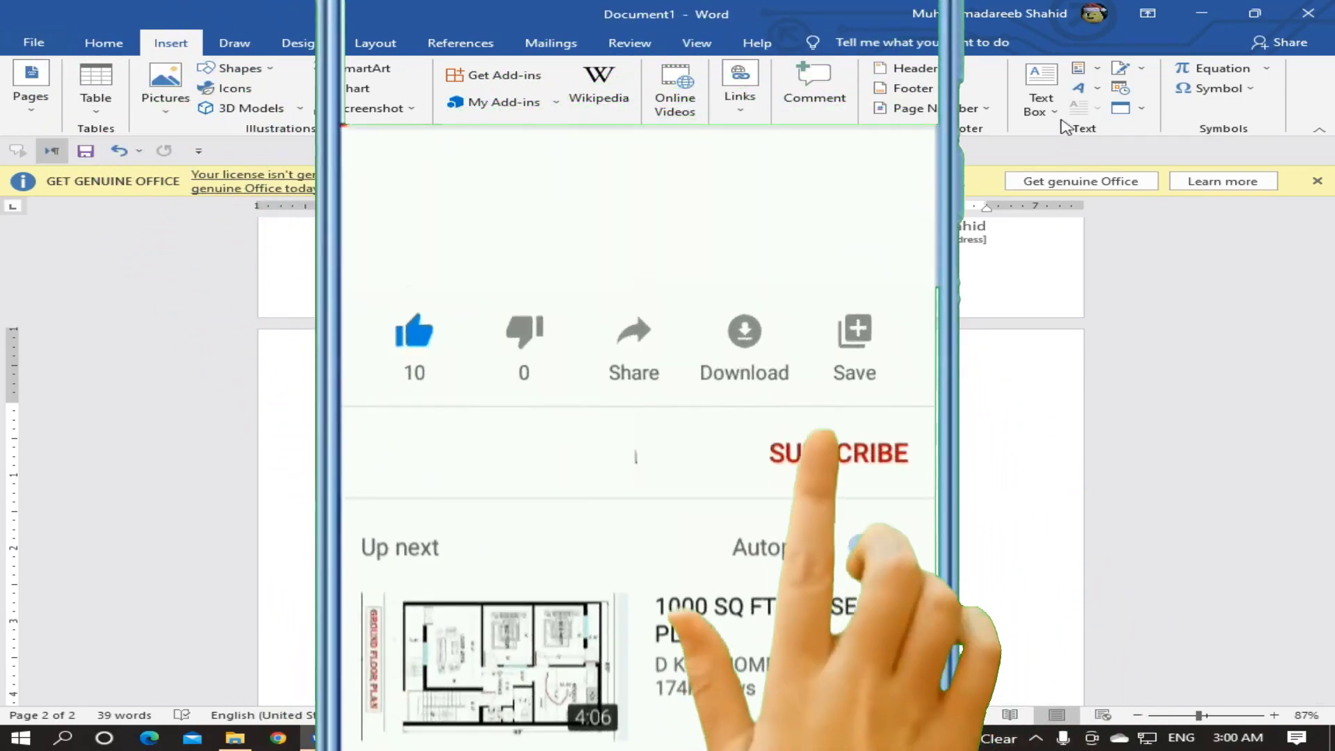
pyautogui.click(1041, 94)
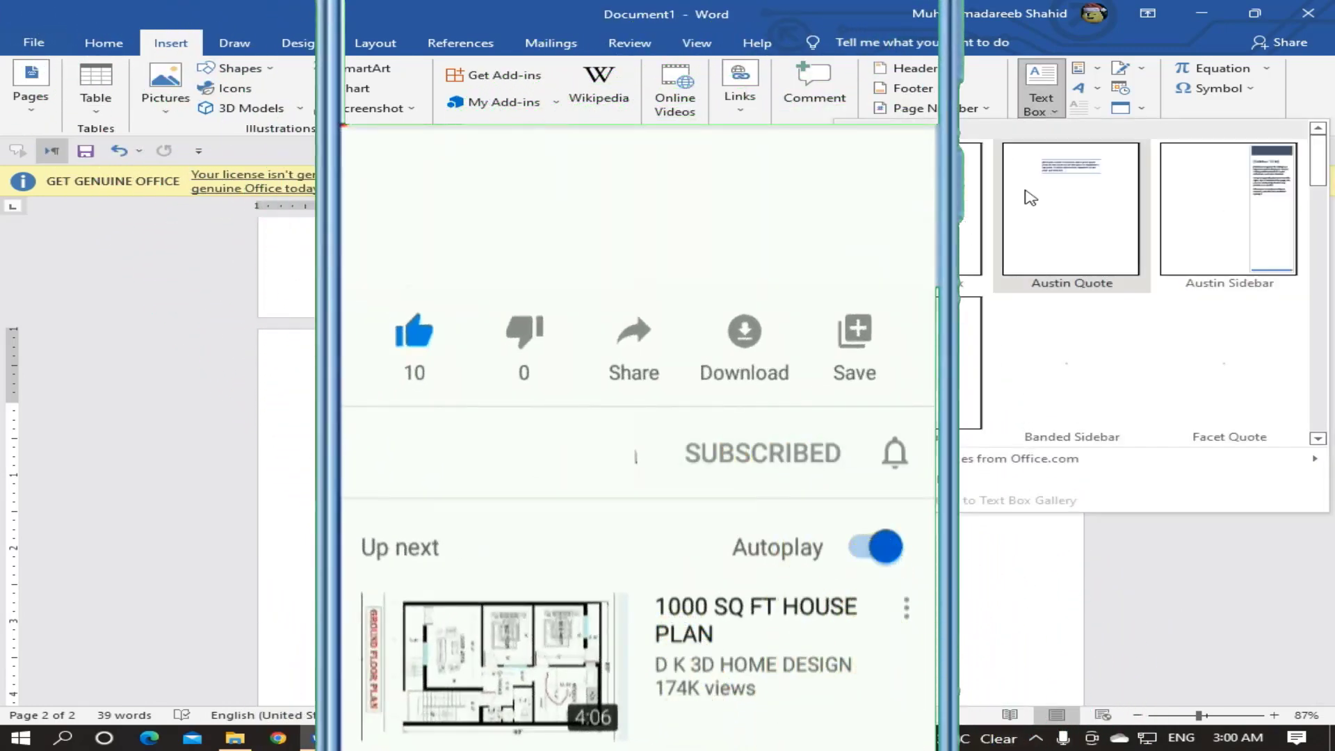
pyautogui.click(1230, 194)
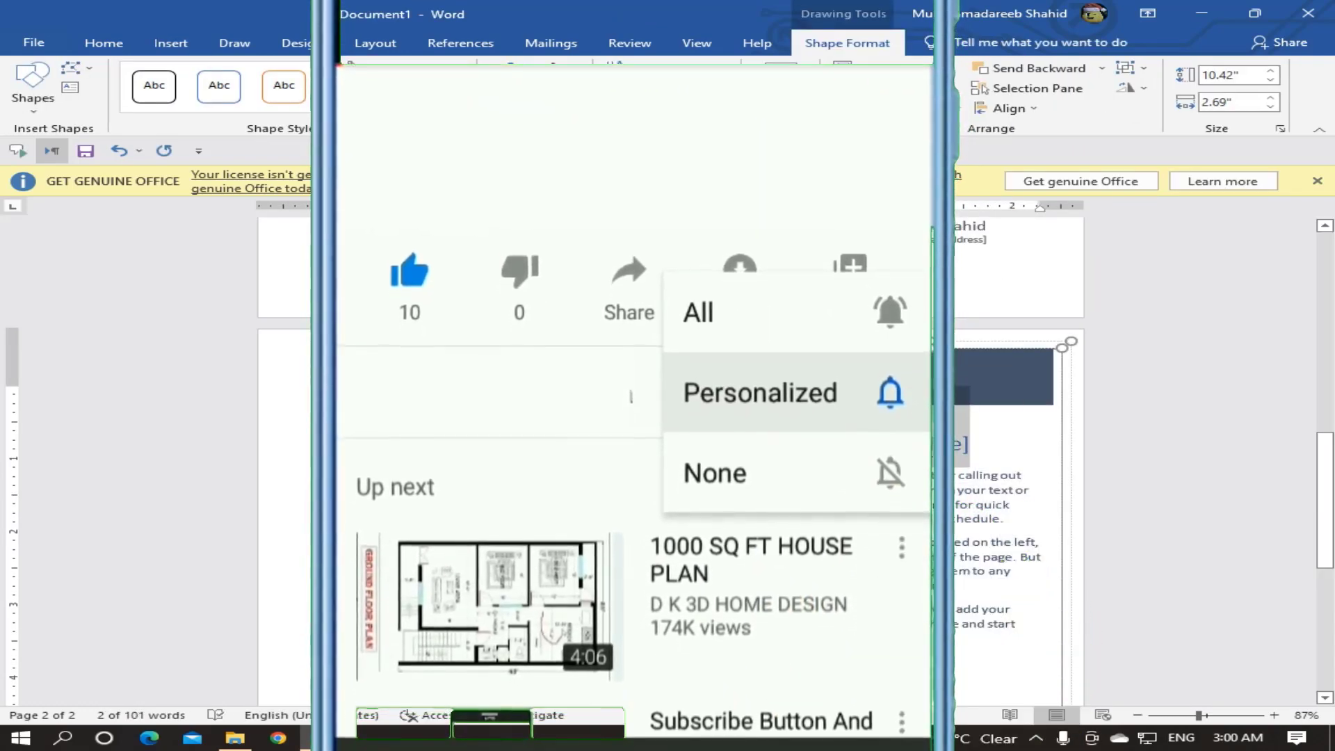
# Write "content" in the blank area beside the sidebar, centre it, and switch its paragraph back to left alignment.
pyautogui.click(591, 473)
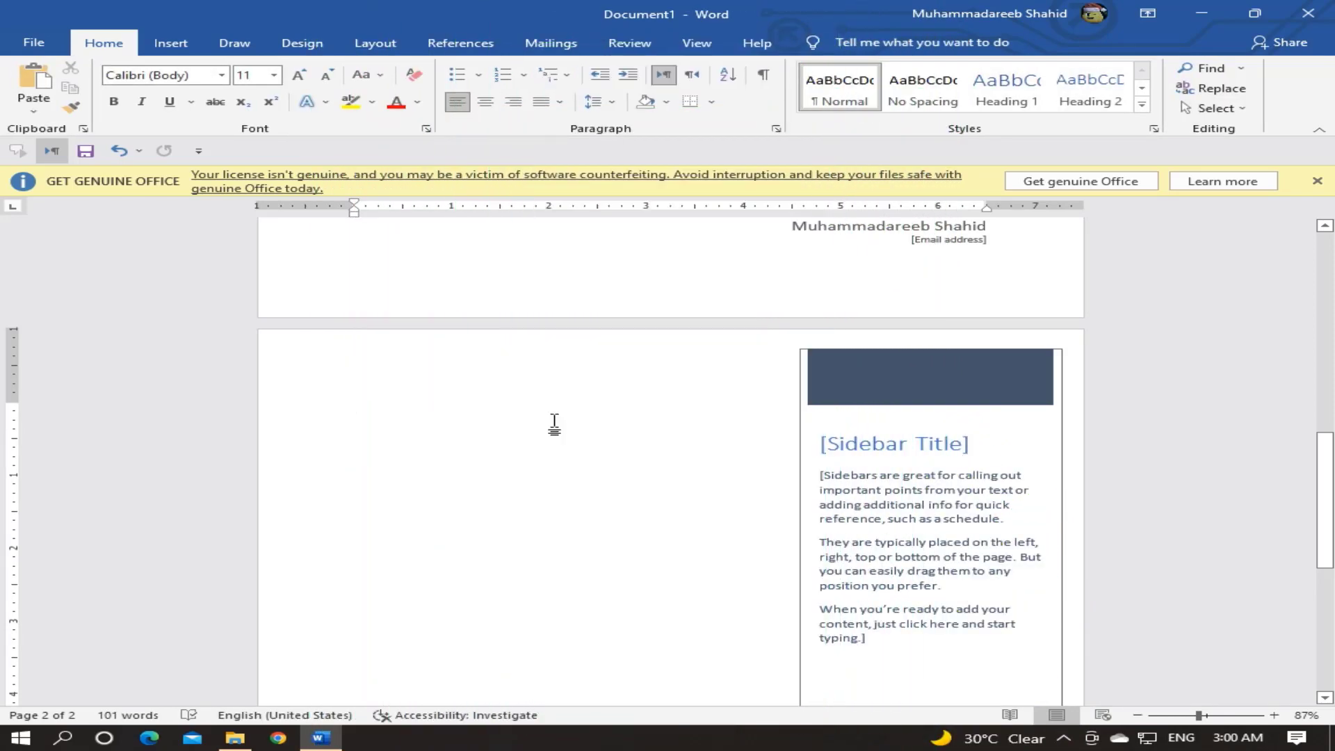
pyautogui.write('v')
pyautogui.moveTo(355, 410)
pyautogui.mouseDown()
pyautogui.moveTo(416, 414)
pyautogui.moveTo(353, 410)
pyautogui.mouseUp()
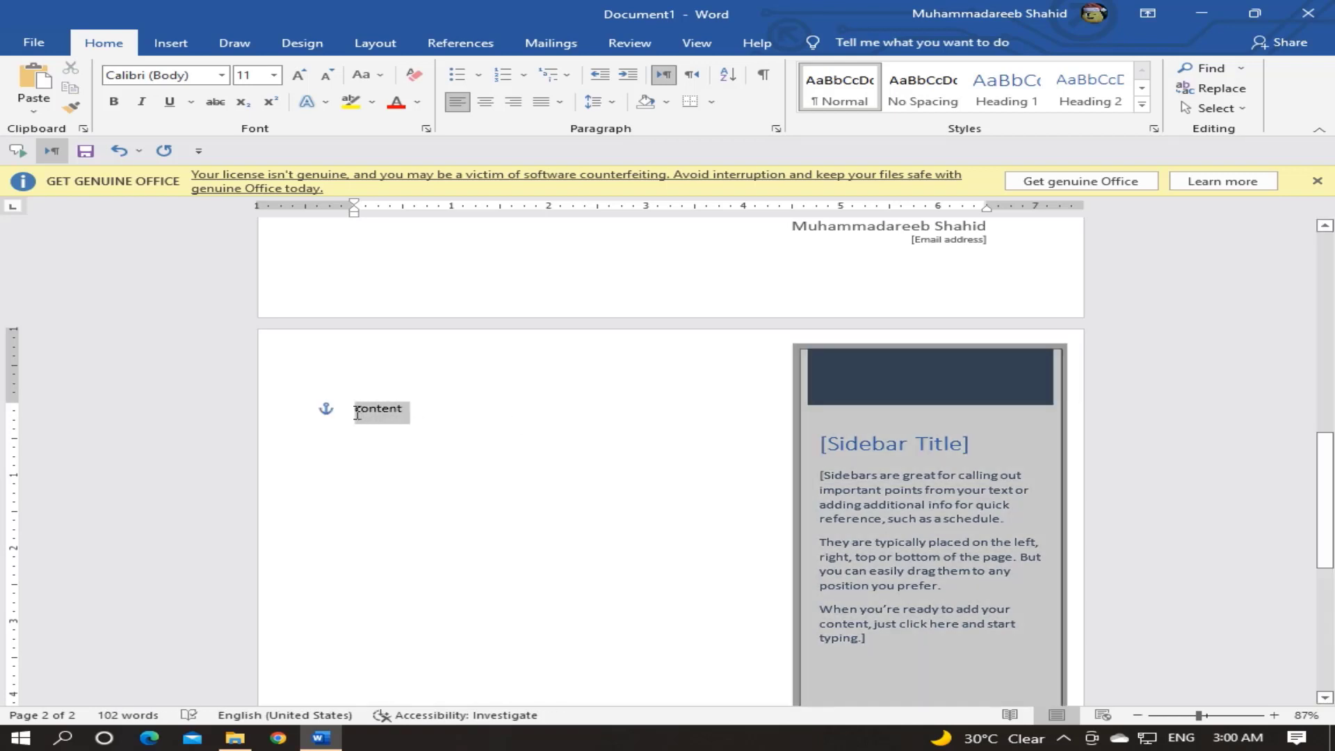
pyautogui.click(485, 103)
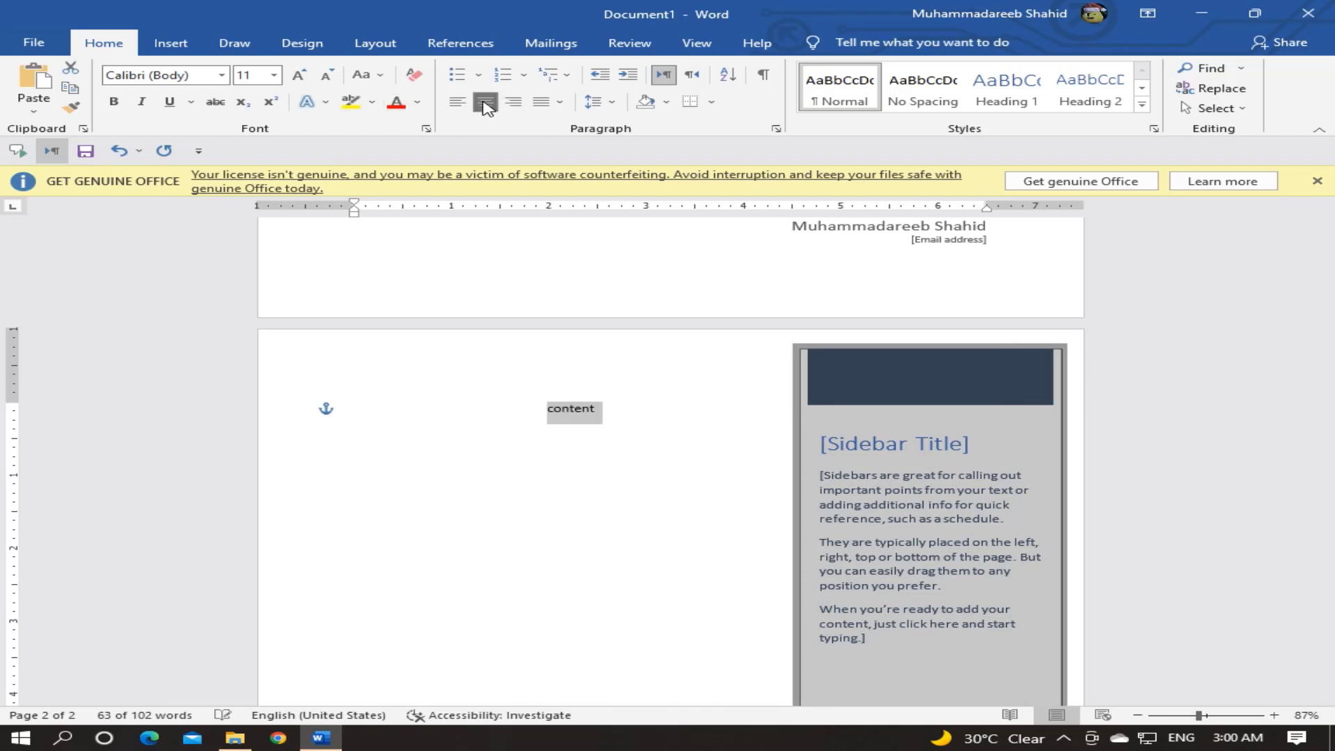
pyautogui.click(553, 410)
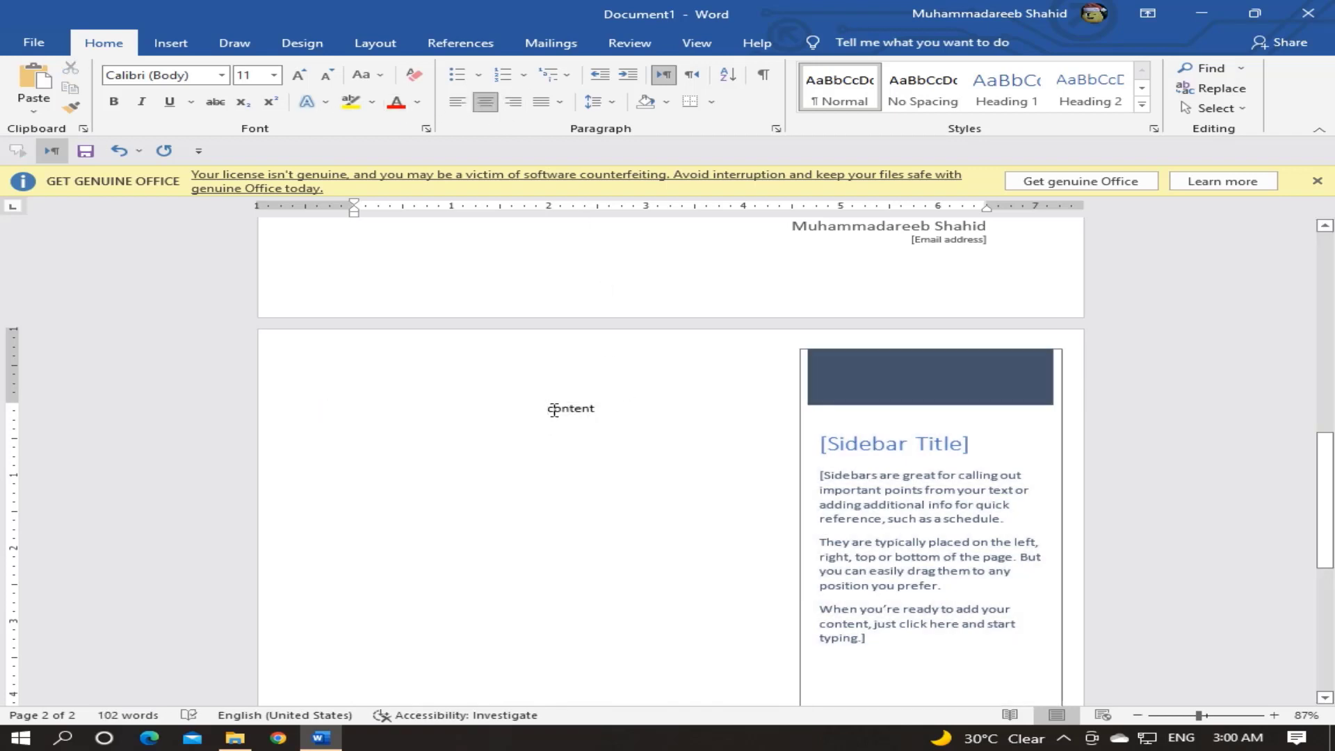
pyautogui.hotkey('ctrl', 'l')
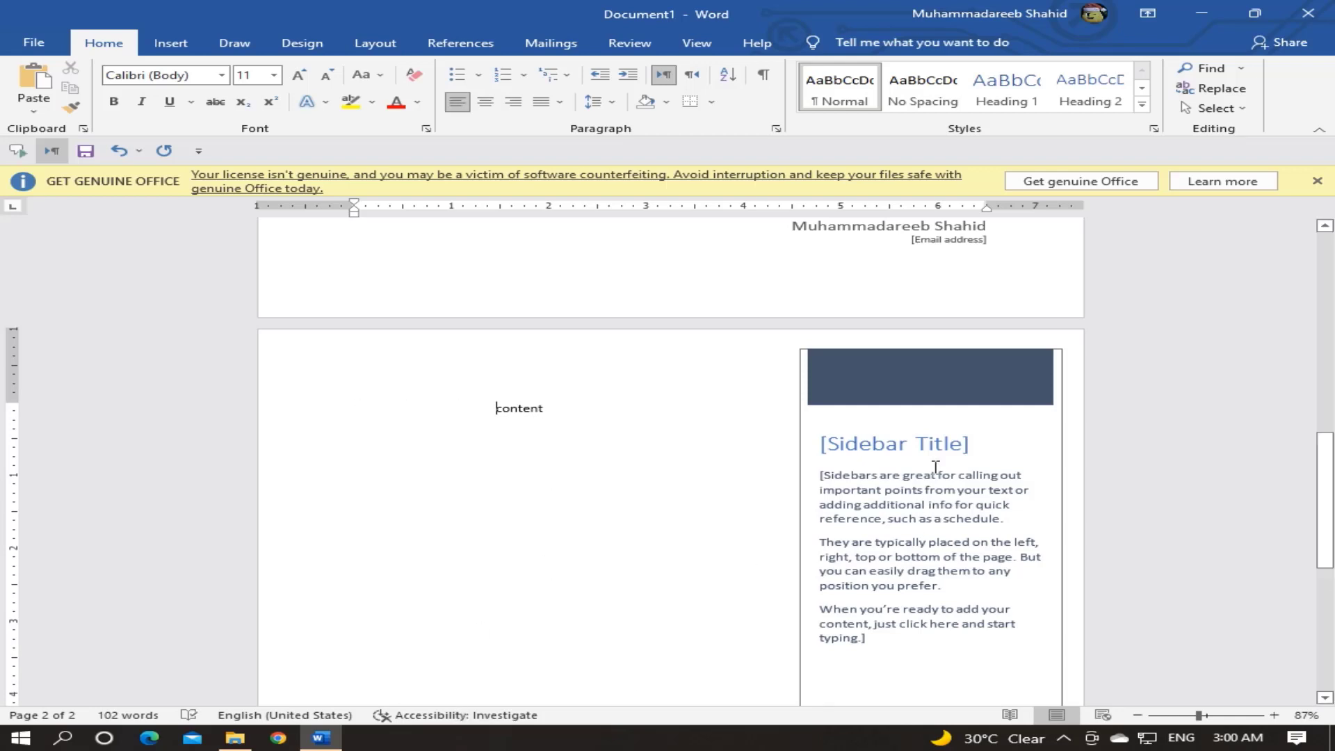
# Add the text "Article" inside the dark blue header shape of the sidebar.
pyautogui.click(922, 396)
pyautogui.rightClick(960, 381)
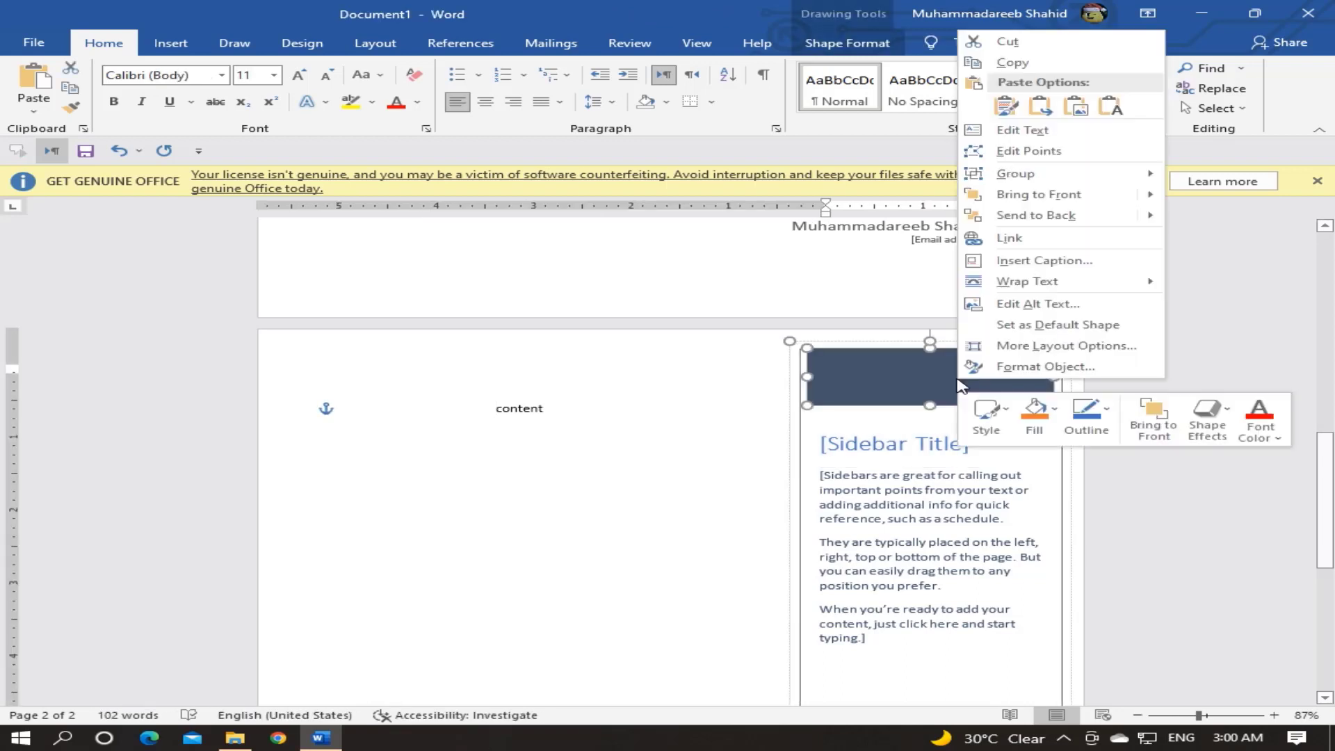
pyautogui.click(1031, 134)
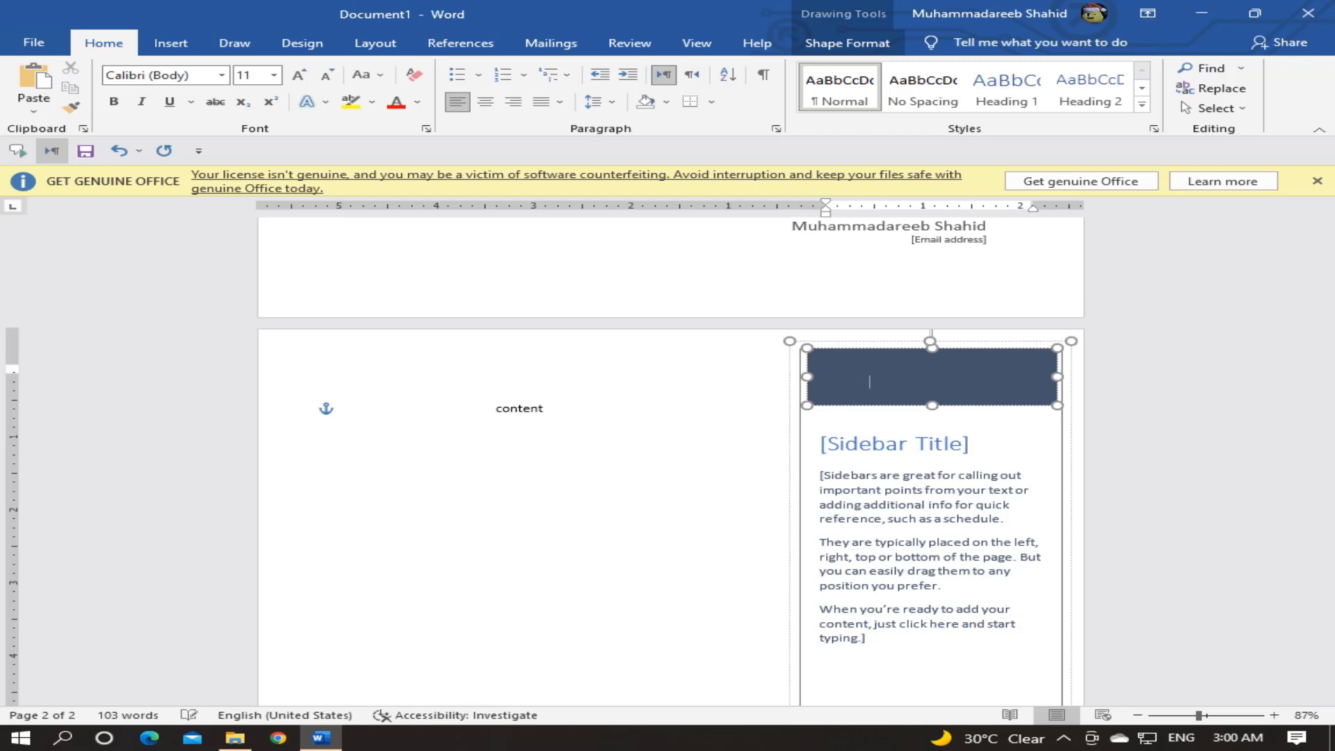
pyautogui.doubleClick(921, 389)
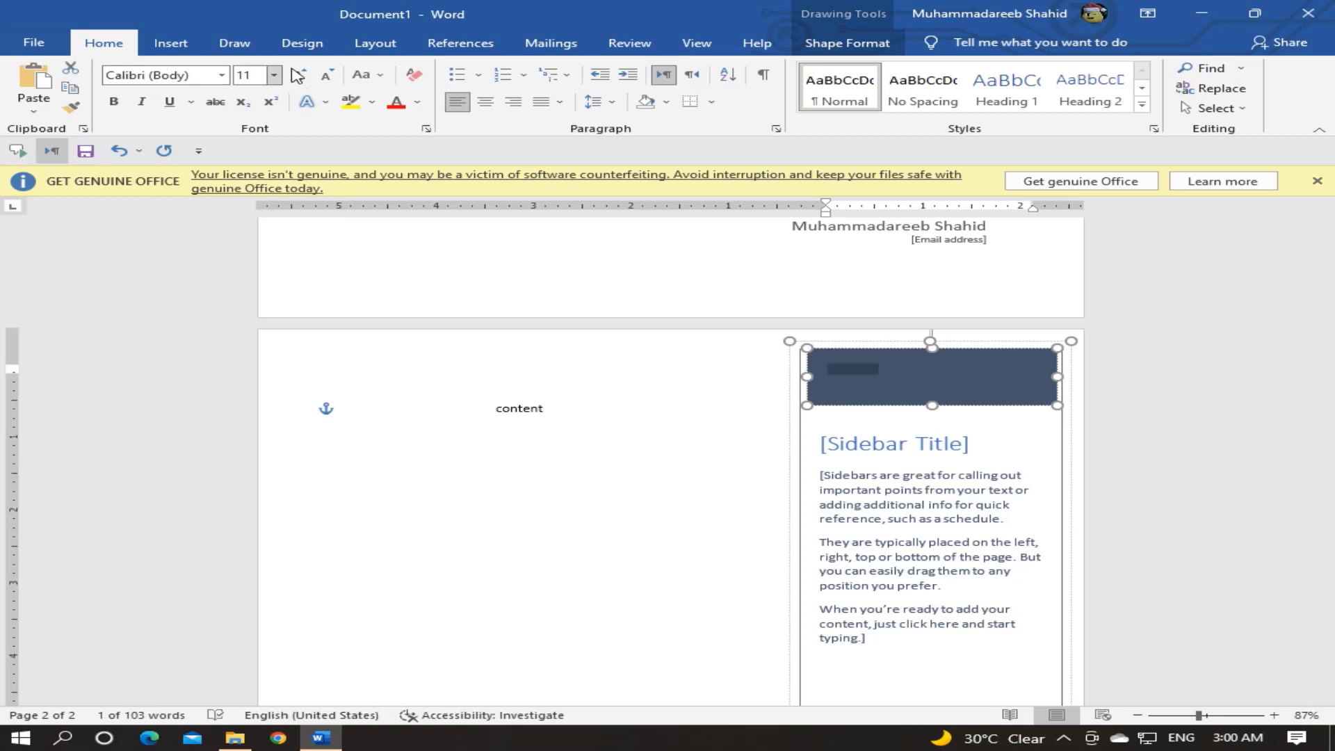
pyautogui.click(418, 104)
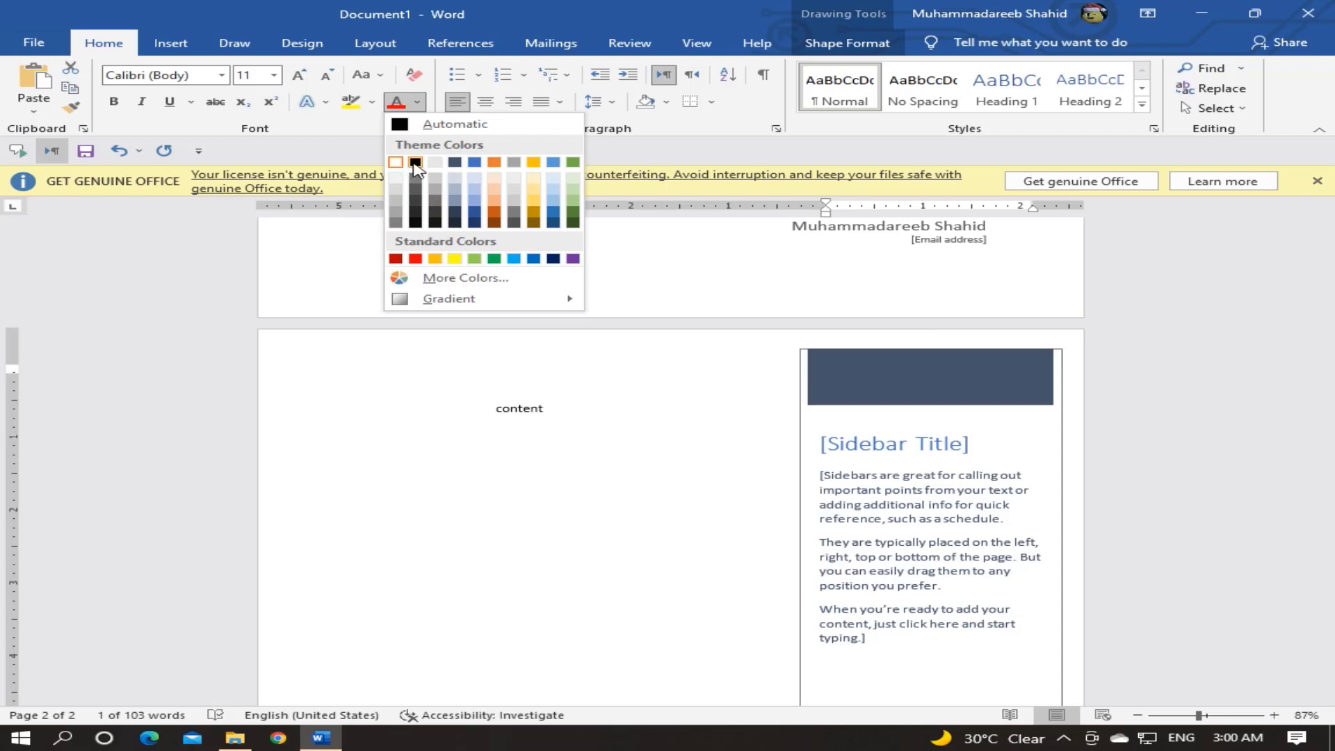
pyautogui.click(847, 42)
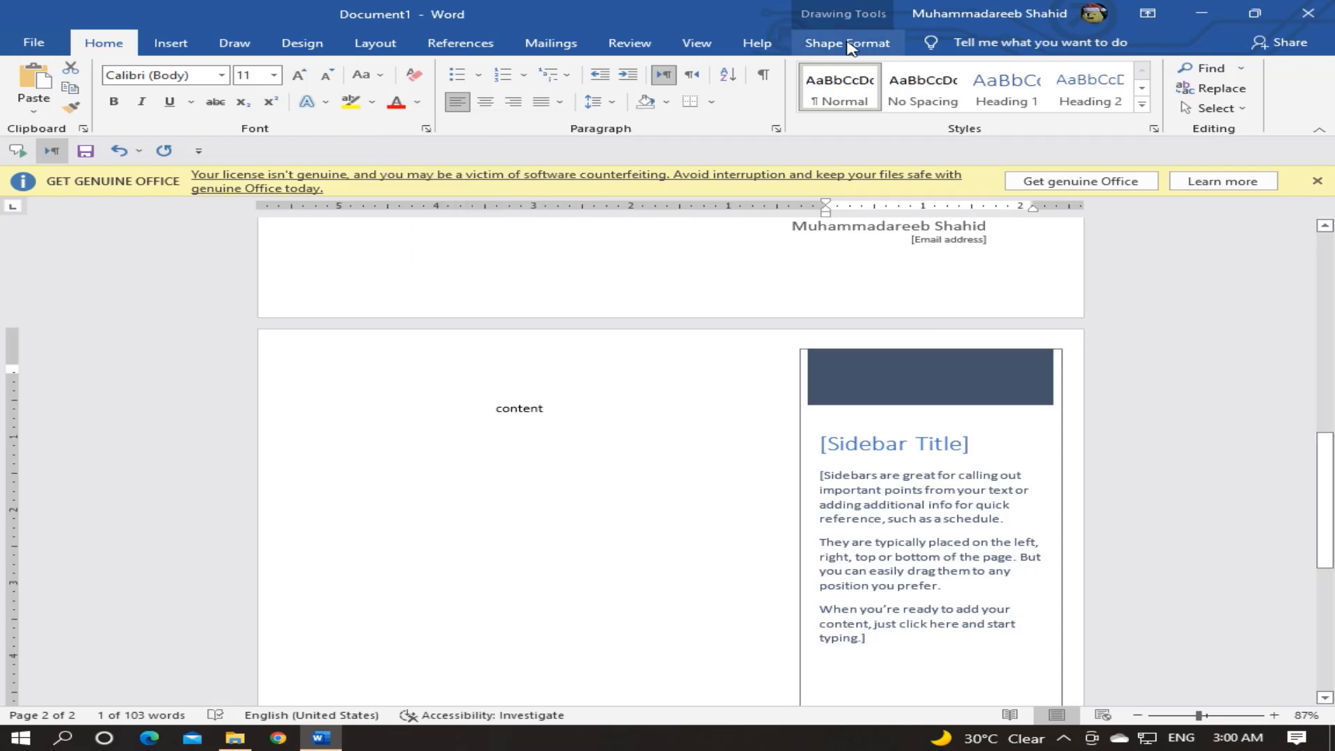
pyautogui.click(847, 42)
pyautogui.click(574, 68)
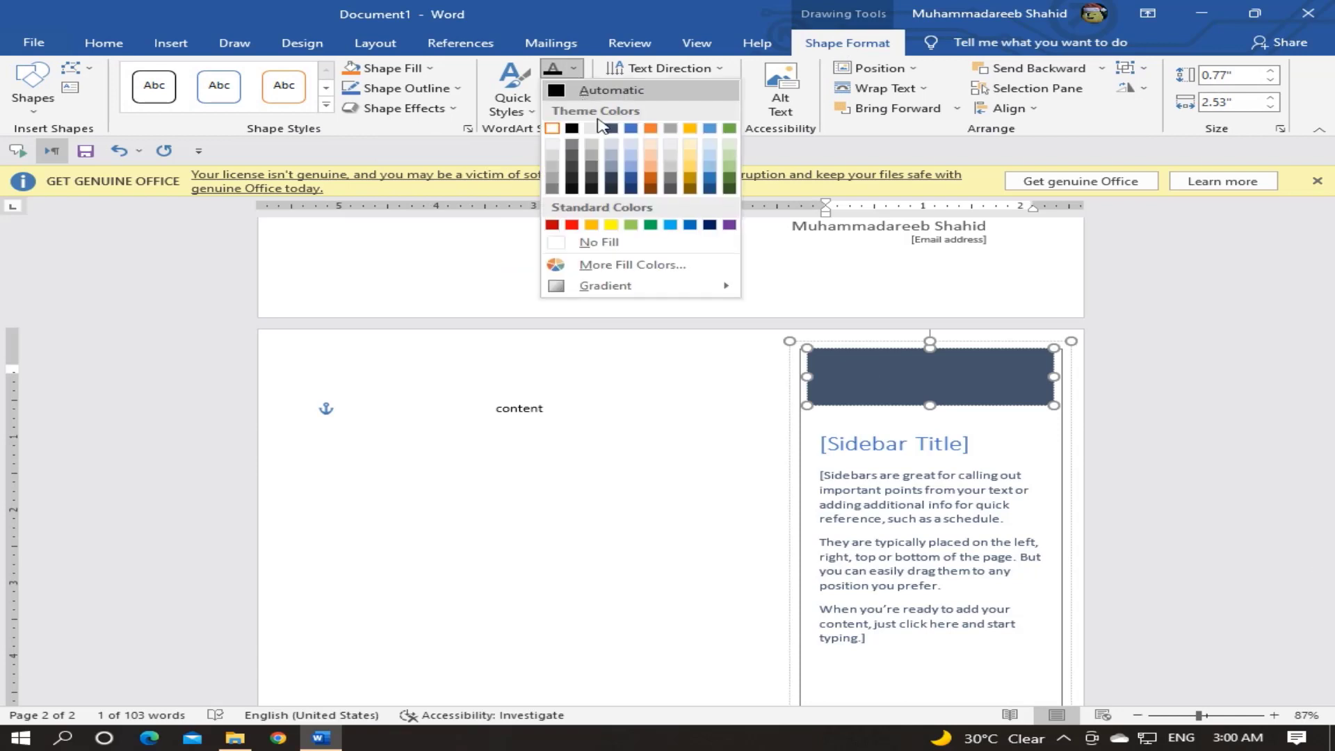
# Enlarge the "Article" text in the sidebar's header shape to 140 pt.
pyautogui.click(939, 367)
pyautogui.click(908, 368)
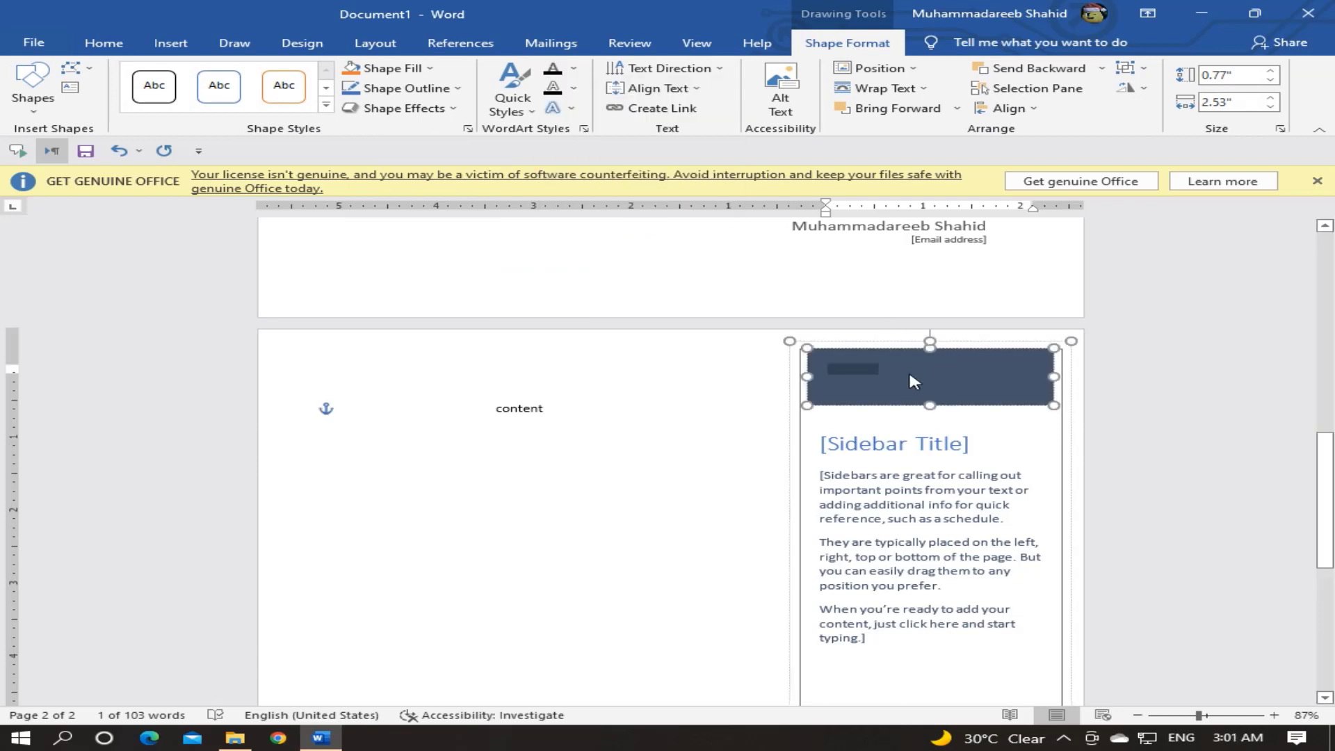
pyautogui.click(111, 46)
pyautogui.click(295, 78)
pyautogui.click(296, 78)
pyautogui.click(296, 77)
pyautogui.click(296, 78)
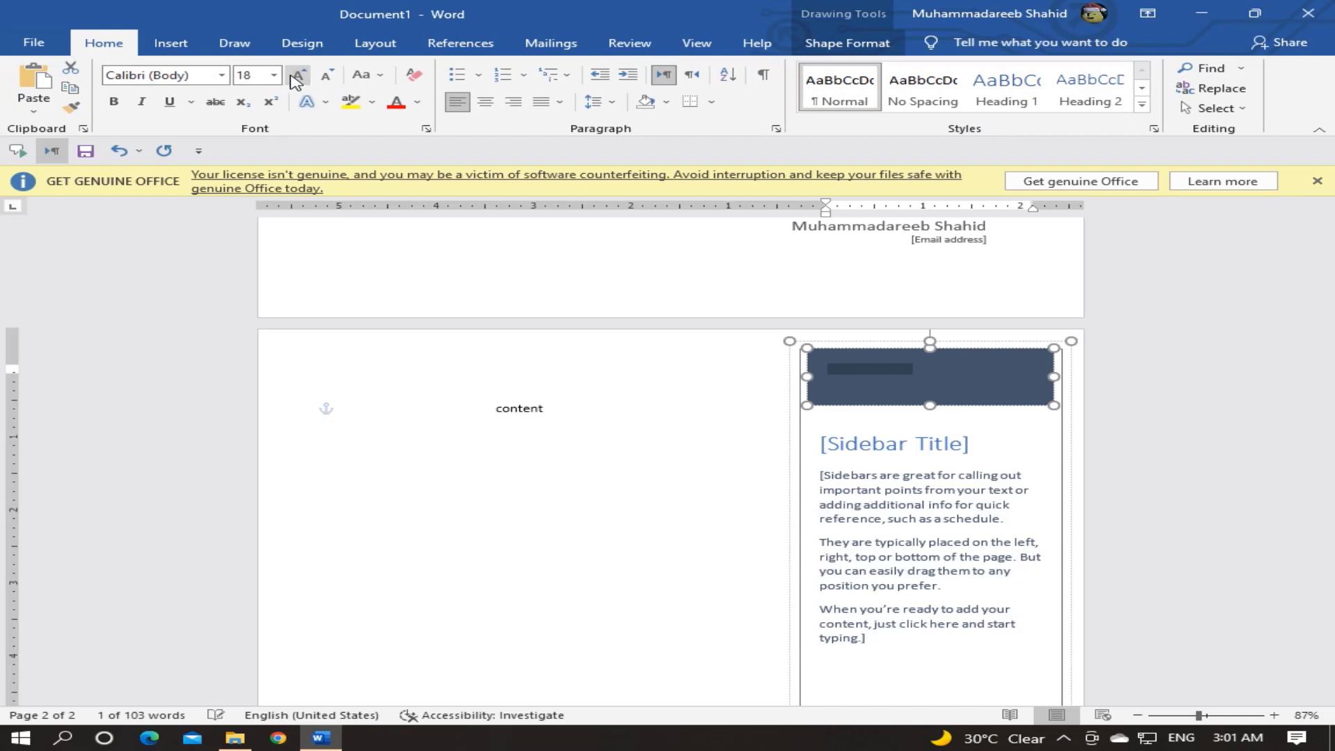
pyautogui.click(295, 78)
pyautogui.click(296, 78)
pyautogui.click(296, 78)
pyautogui.click(296, 78)
pyautogui.click(295, 78)
pyautogui.click(295, 78)
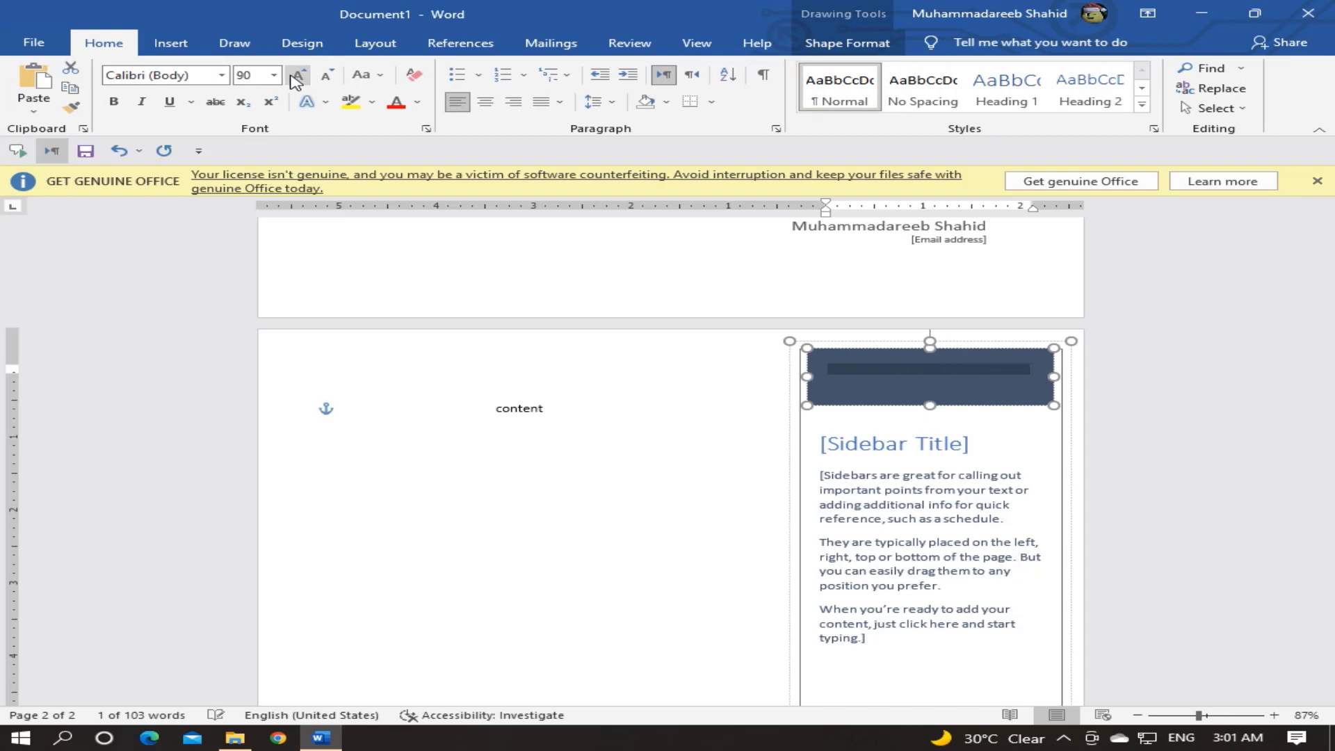
pyautogui.click(296, 78)
pyautogui.click(296, 78)
pyautogui.click(296, 78)
pyautogui.click(295, 78)
pyautogui.click(295, 78)
pyautogui.click(296, 78)
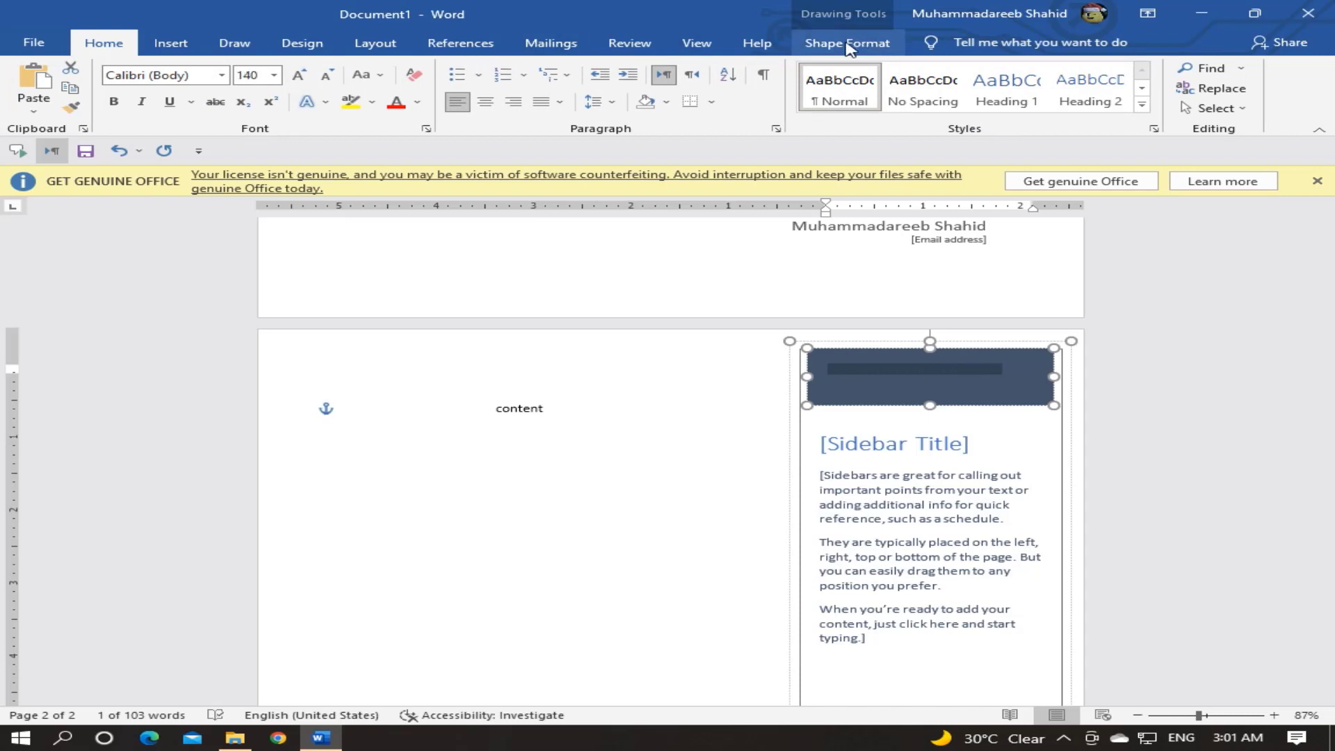
# Colour the "Article" text black and make the sidebar's header shape about 1.02 inches high.
pyautogui.click(417, 102)
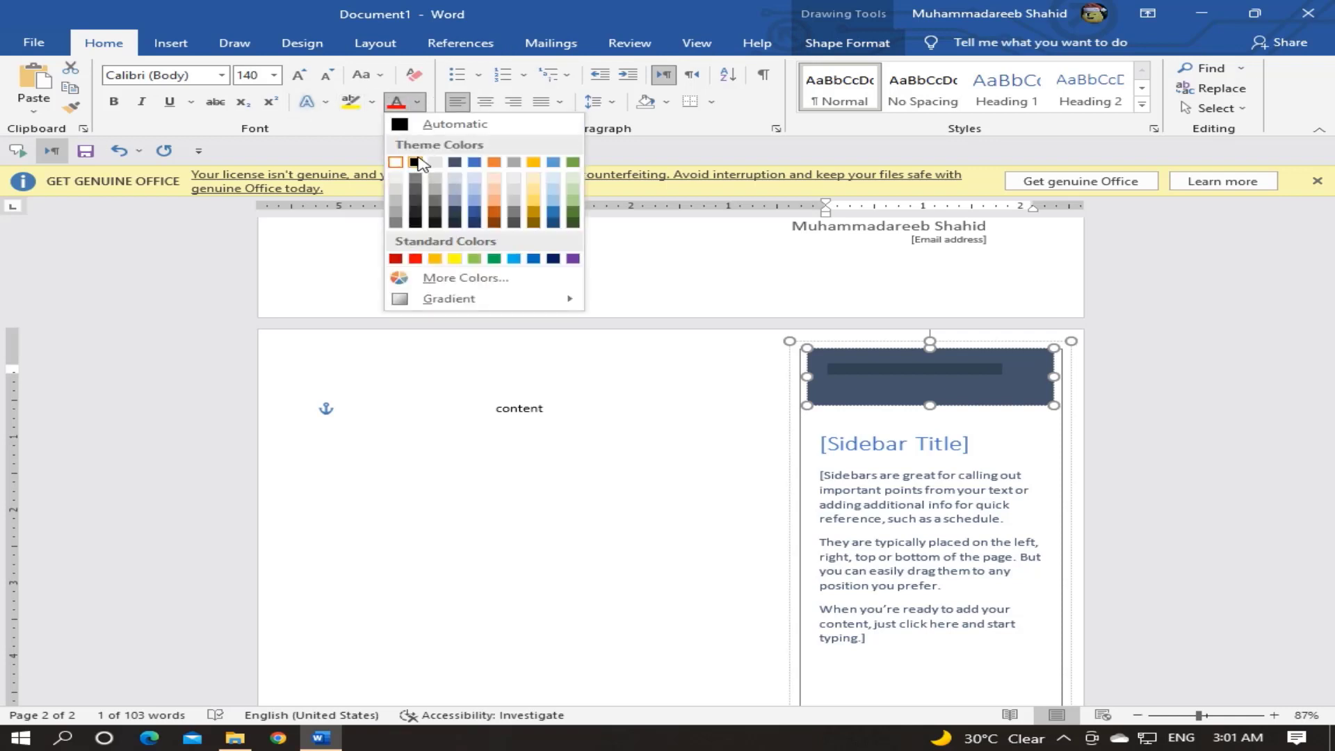
pyautogui.click(417, 163)
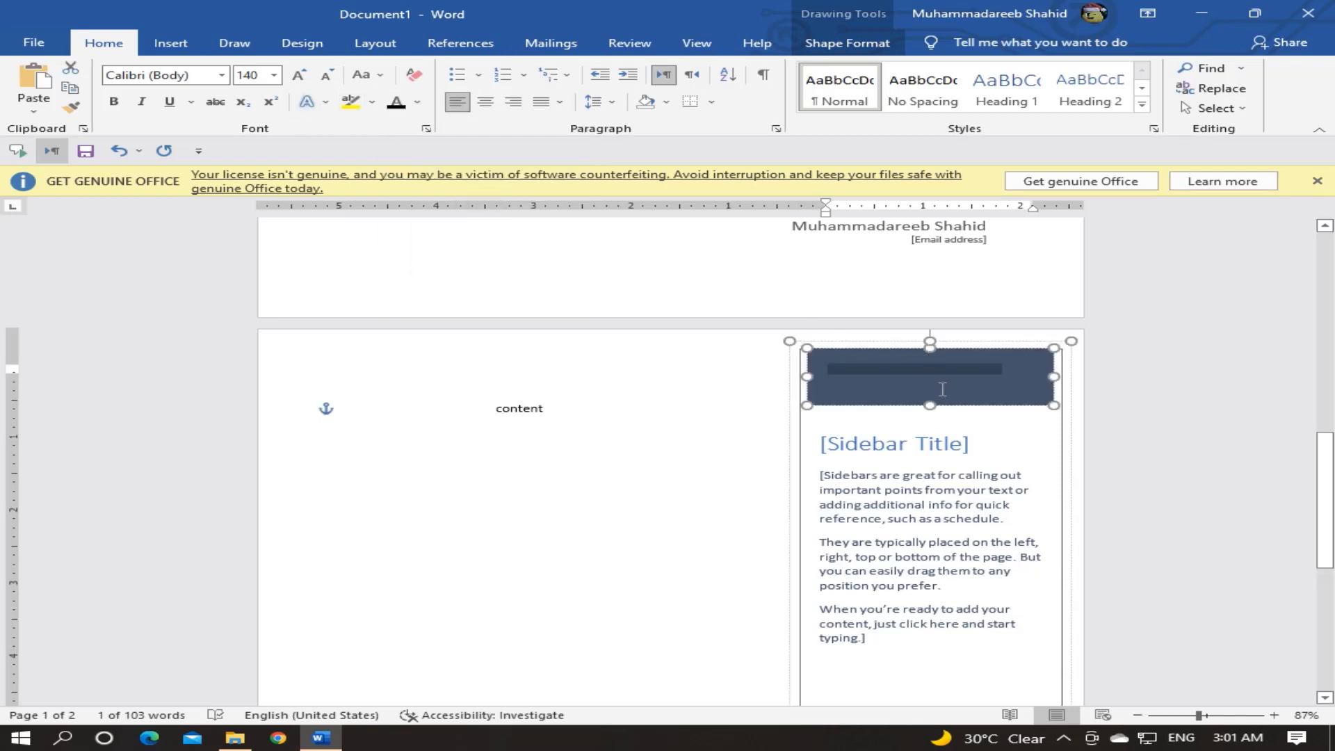
pyautogui.click(960, 411)
pyautogui.click(973, 402)
pyautogui.moveTo(930, 405); pyautogui.dragTo(928, 469)
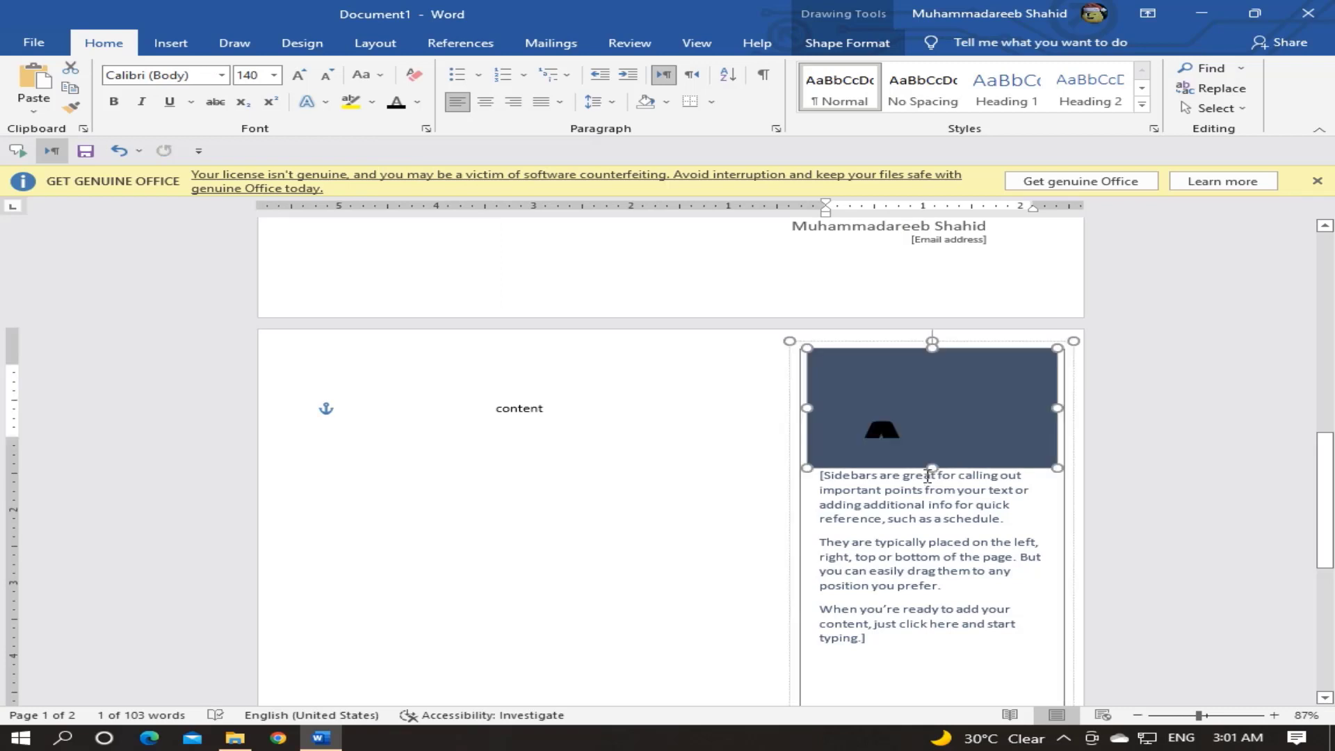
pyautogui.moveTo(932, 464); pyautogui.dragTo(937, 422)
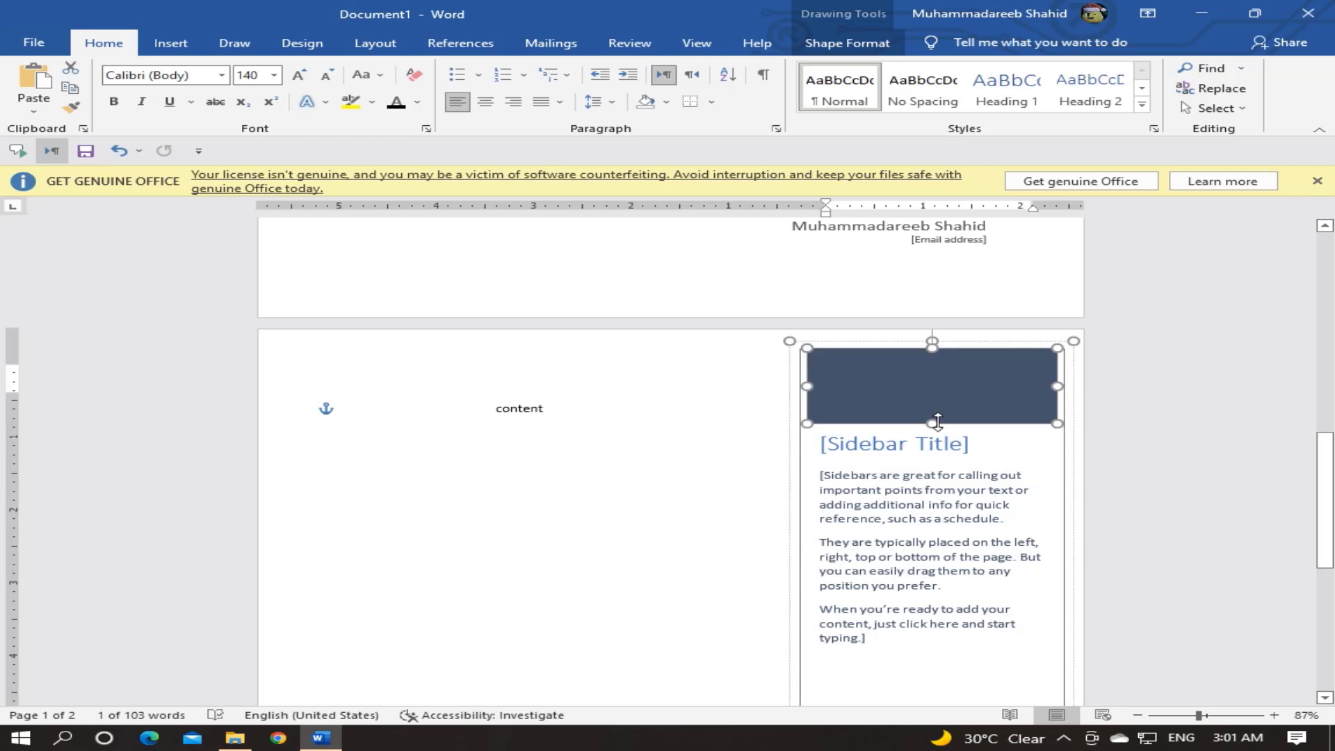
# Reduce the "Article" text in the sidebar's header shape to 14 pt.
pyautogui.click(934, 387)
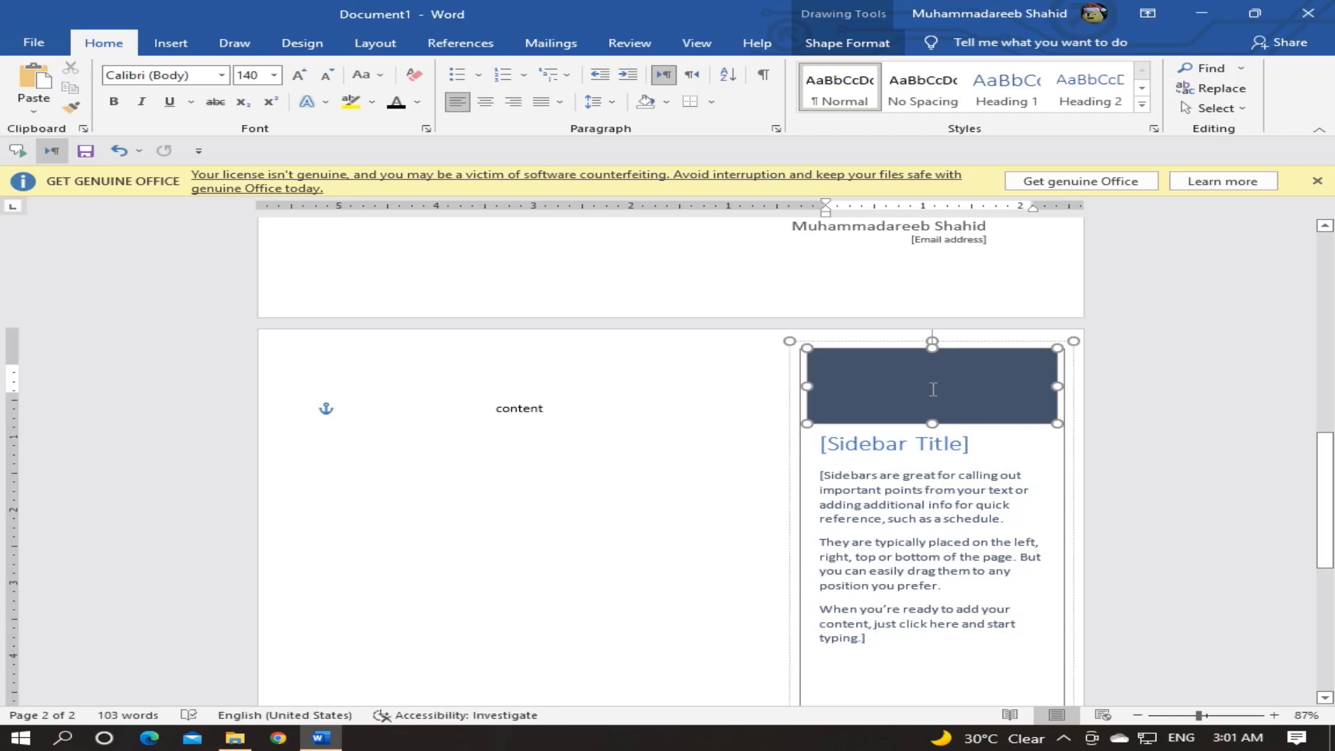
pyautogui.doubleClick(934, 389)
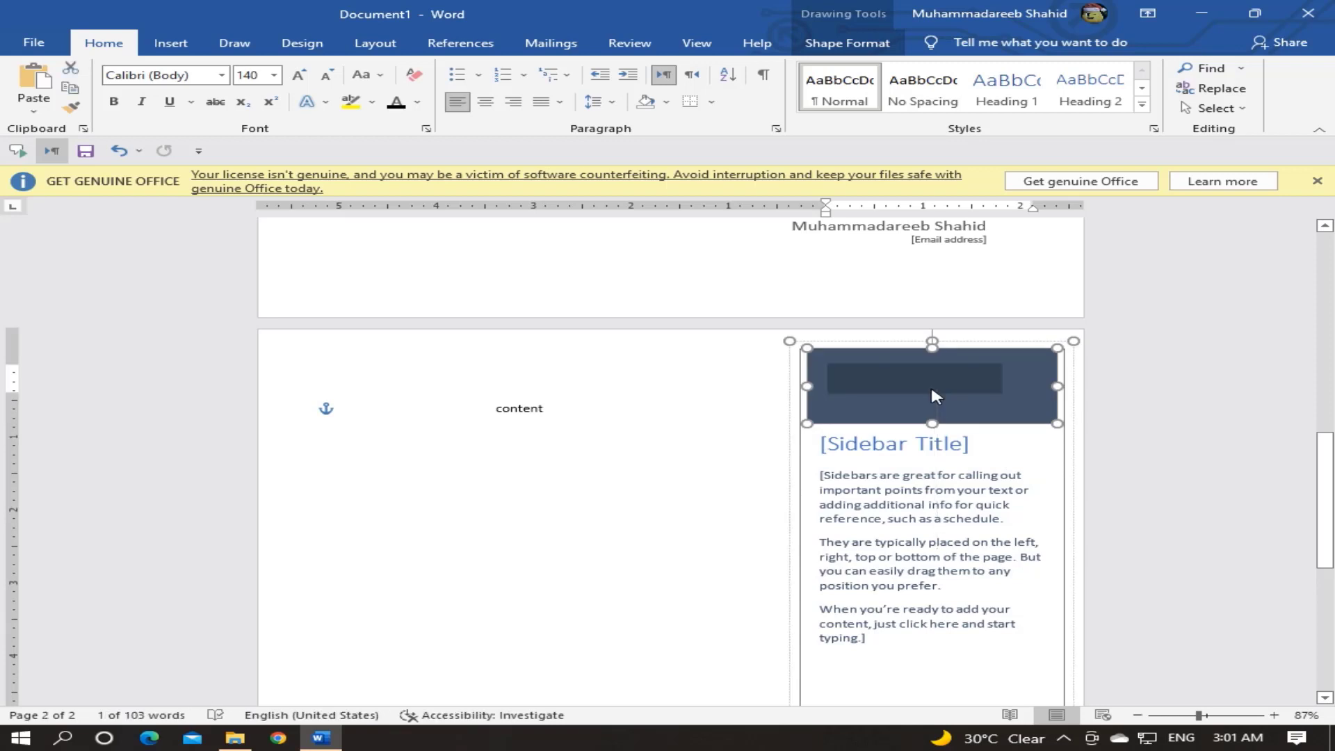
pyautogui.click(329, 77)
pyautogui.click(330, 77)
pyautogui.click(330, 77)
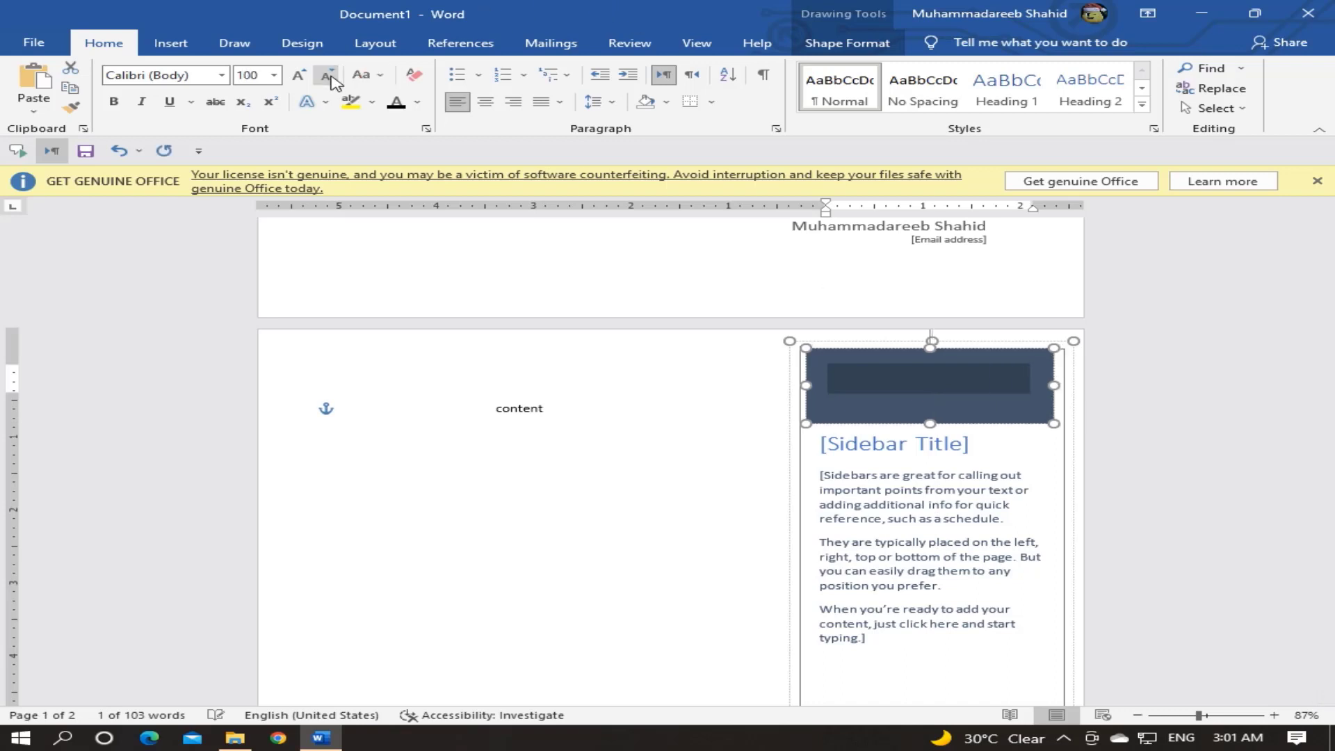
pyautogui.click(330, 77)
pyautogui.click(330, 77)
pyautogui.click(329, 77)
pyautogui.click(330, 78)
pyautogui.click(330, 77)
pyautogui.click(329, 78)
pyautogui.click(330, 77)
pyautogui.click(329, 78)
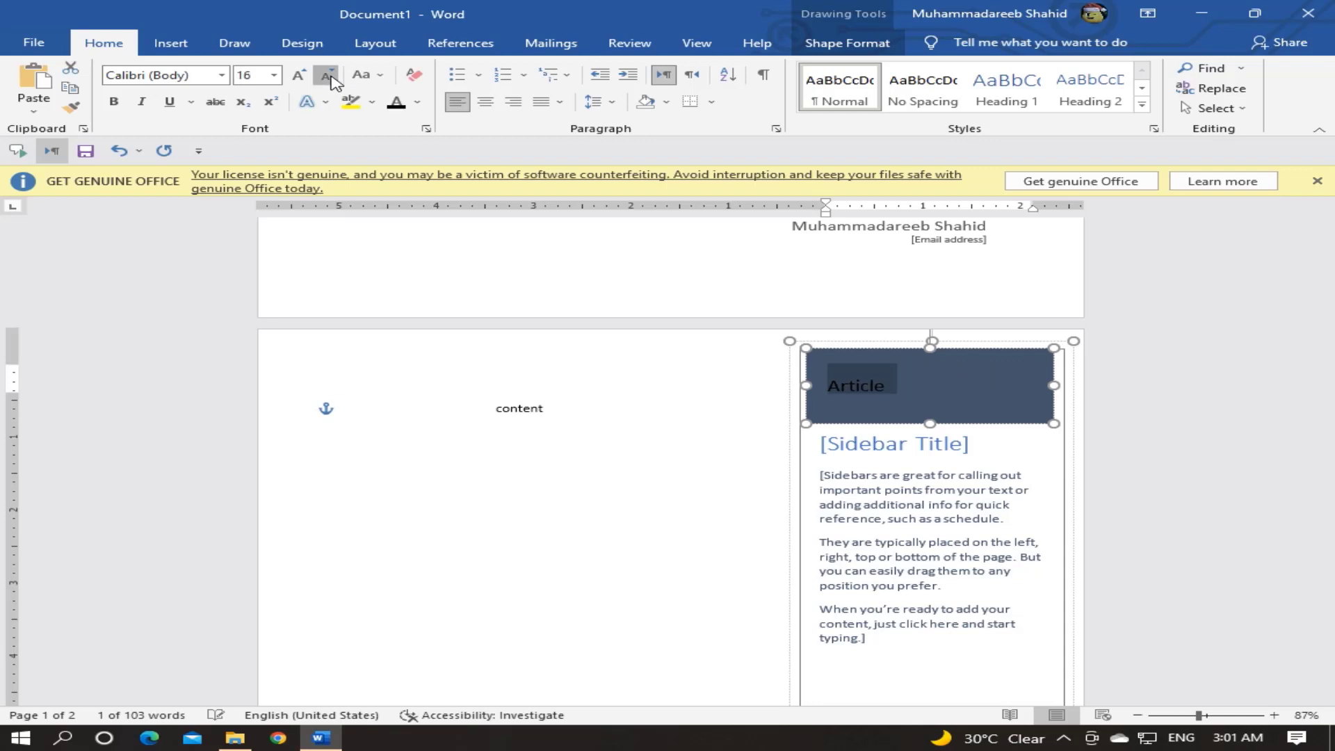
pyautogui.click(330, 77)
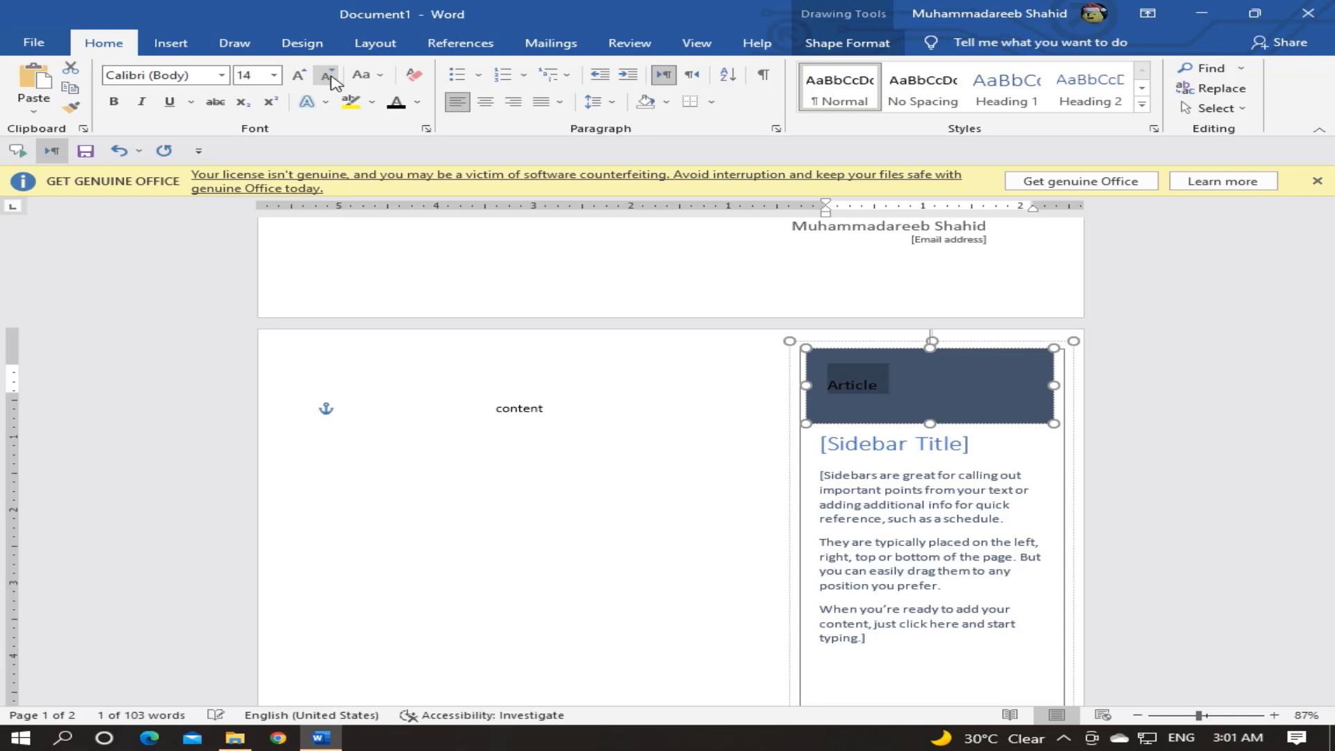
# Try to turn the sidebar's placeholder paragraphs into blue WordArt placed over the page body, and undo it.
pyautogui.click(934, 466)
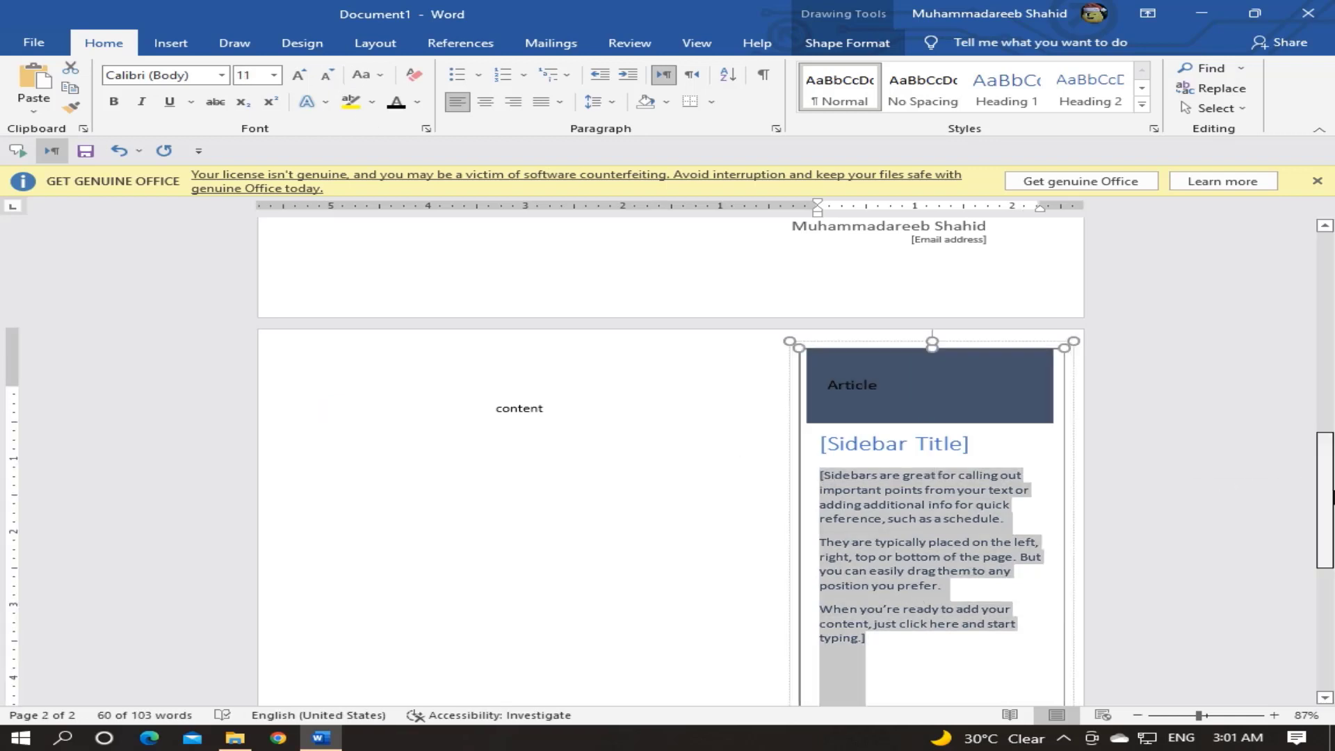
pyautogui.scroll(3, 1307, 482)
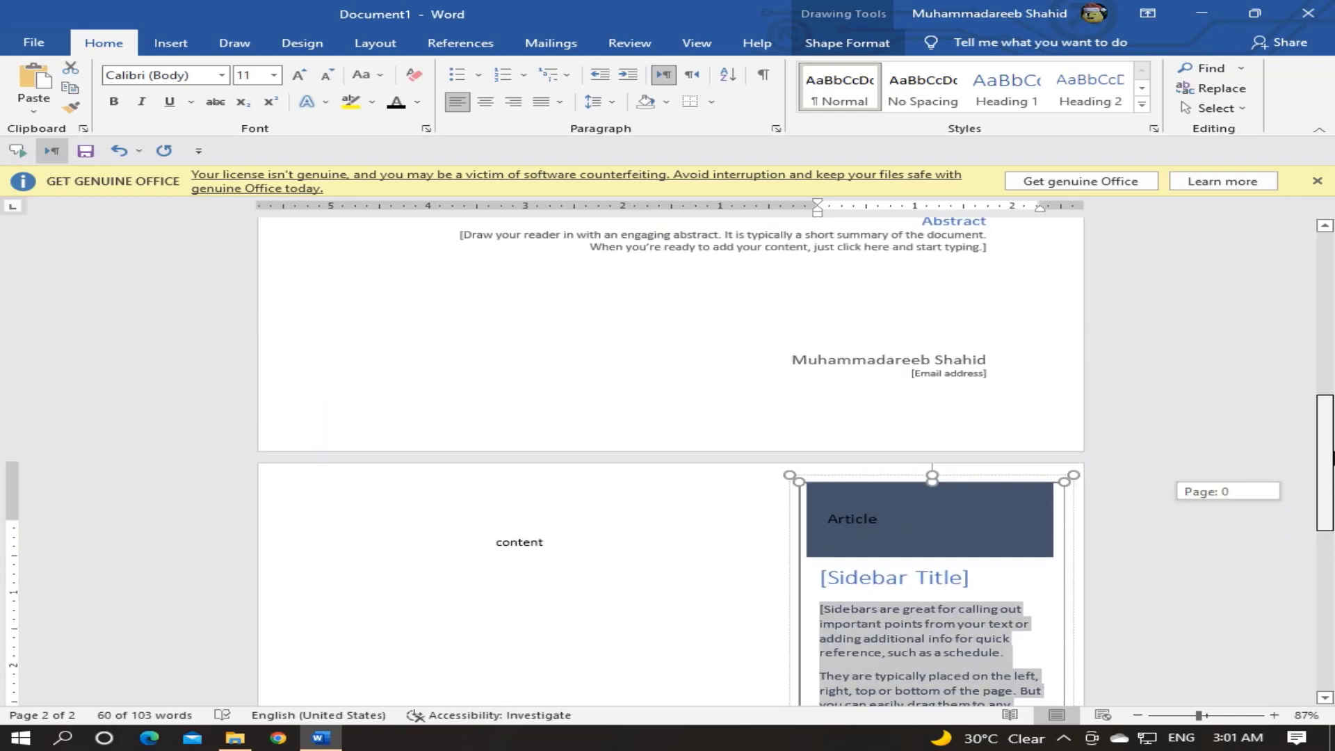
pyautogui.click(185, 43)
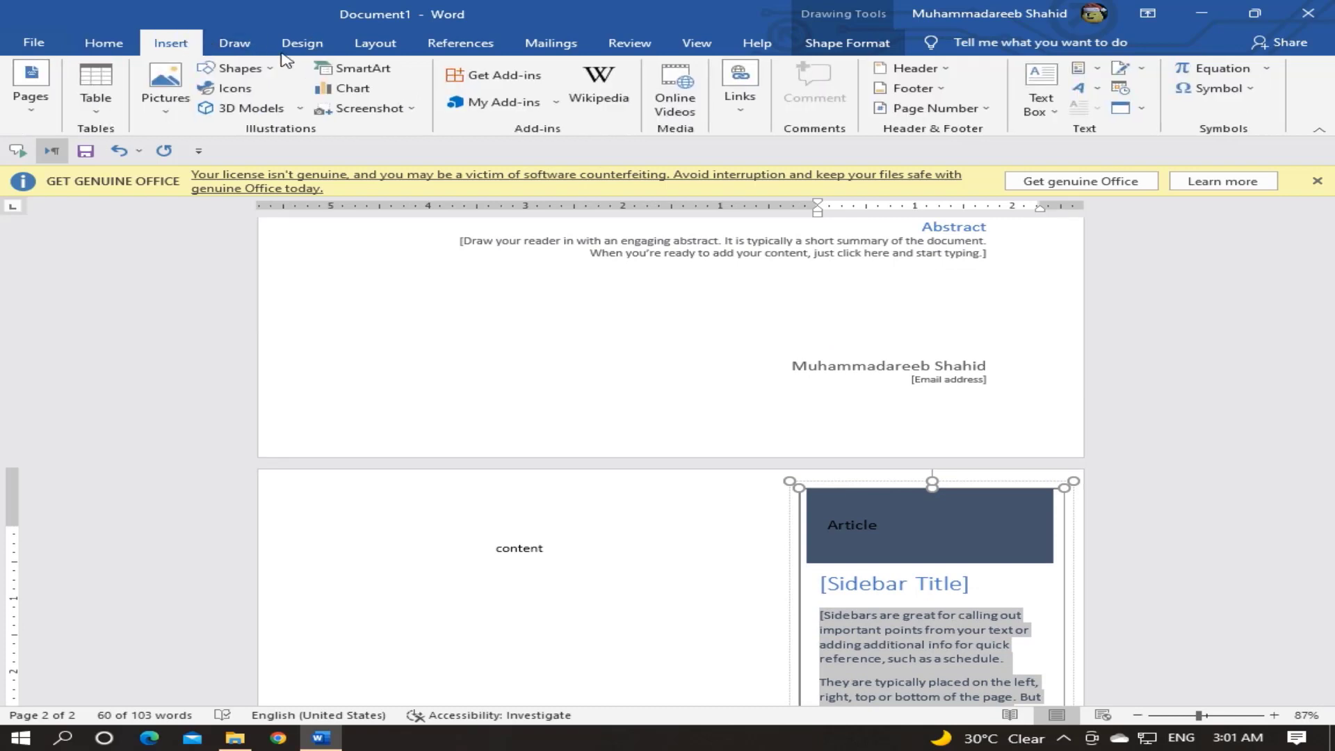
pyautogui.click(1107, 69)
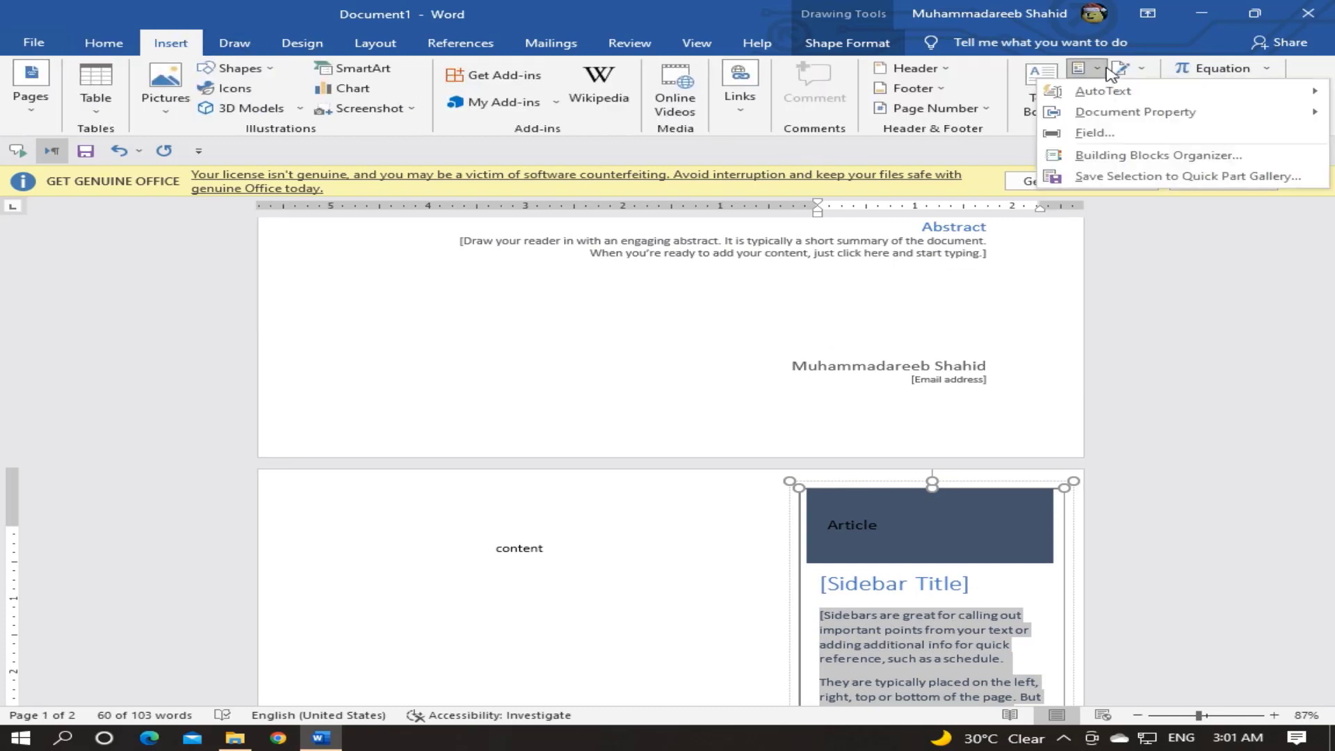
pyautogui.click(1107, 68)
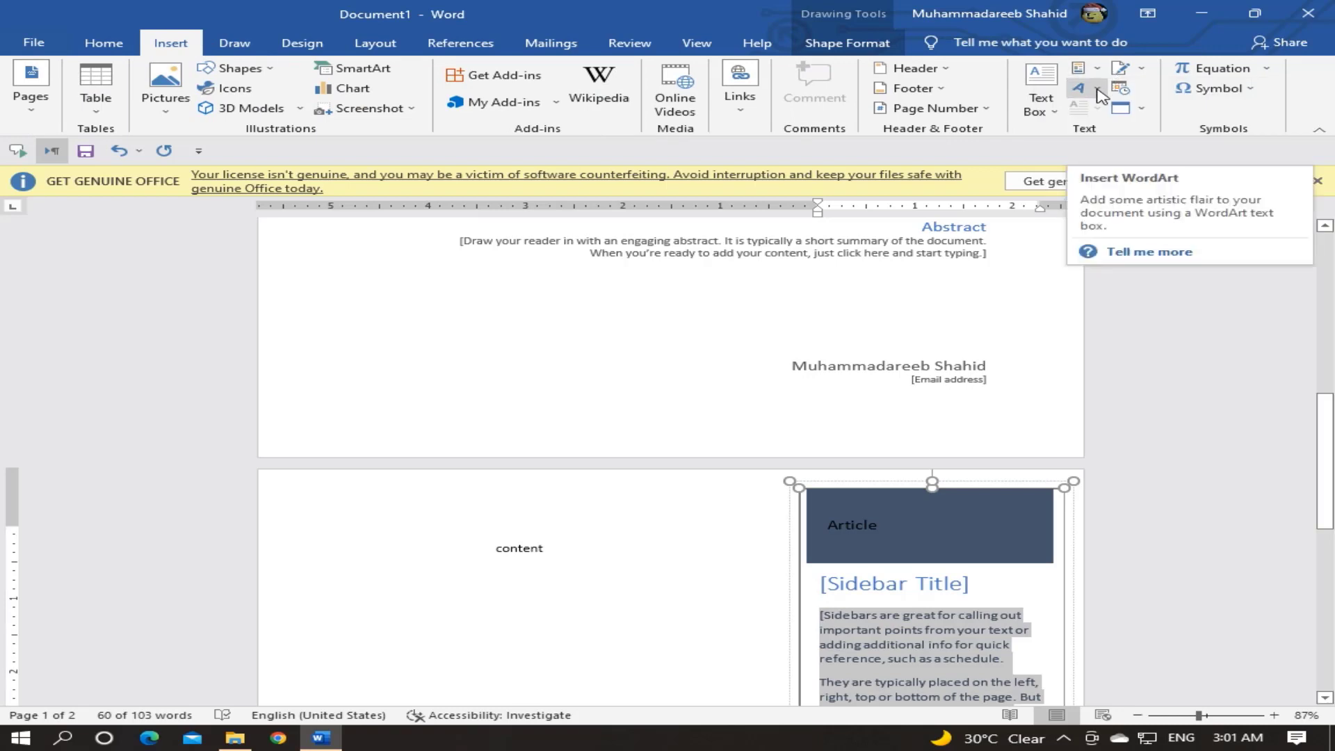
pyautogui.click(1099, 90)
pyautogui.click(1082, 127)
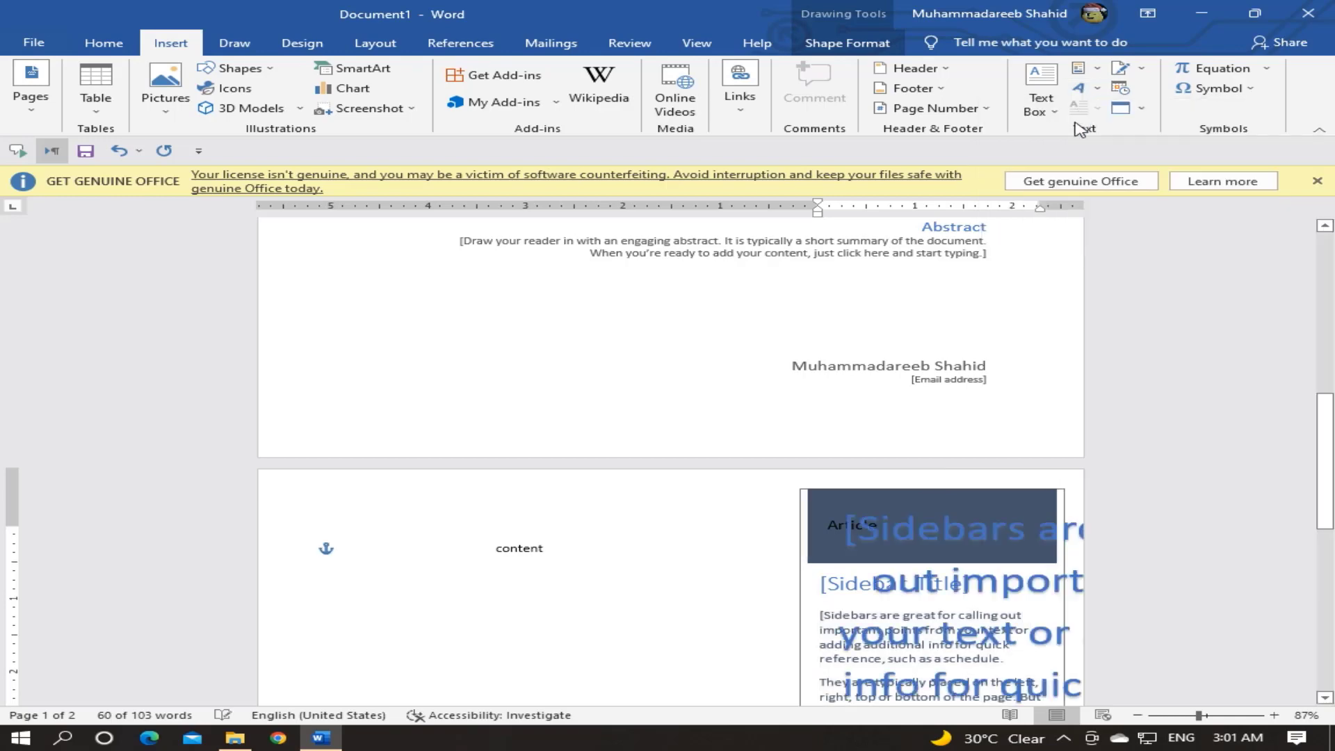
pyautogui.moveTo(920, 507); pyautogui.dragTo(488, 568)
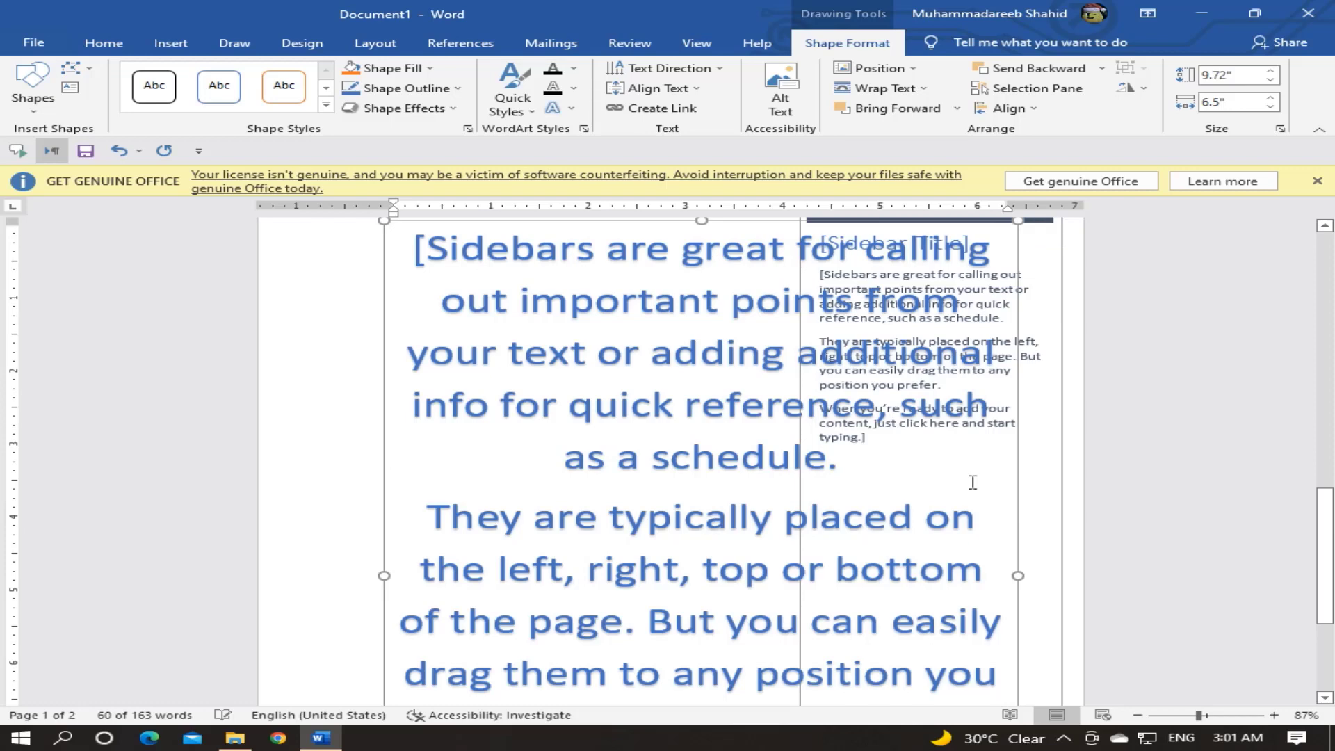
pyautogui.hotkey('ctrl', 'z')
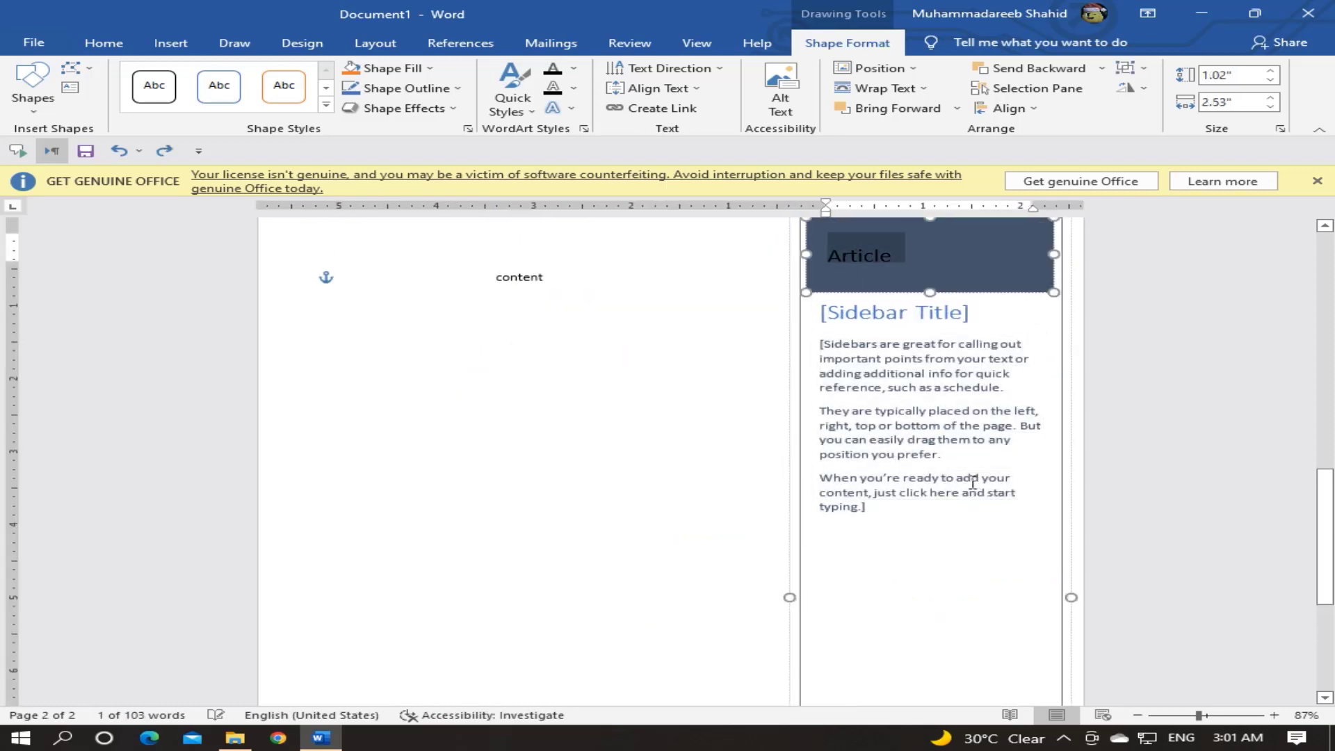
# Add blank paragraphs at the end of the body text until the insertion point reaches a third page.
pyautogui.click(515, 632)
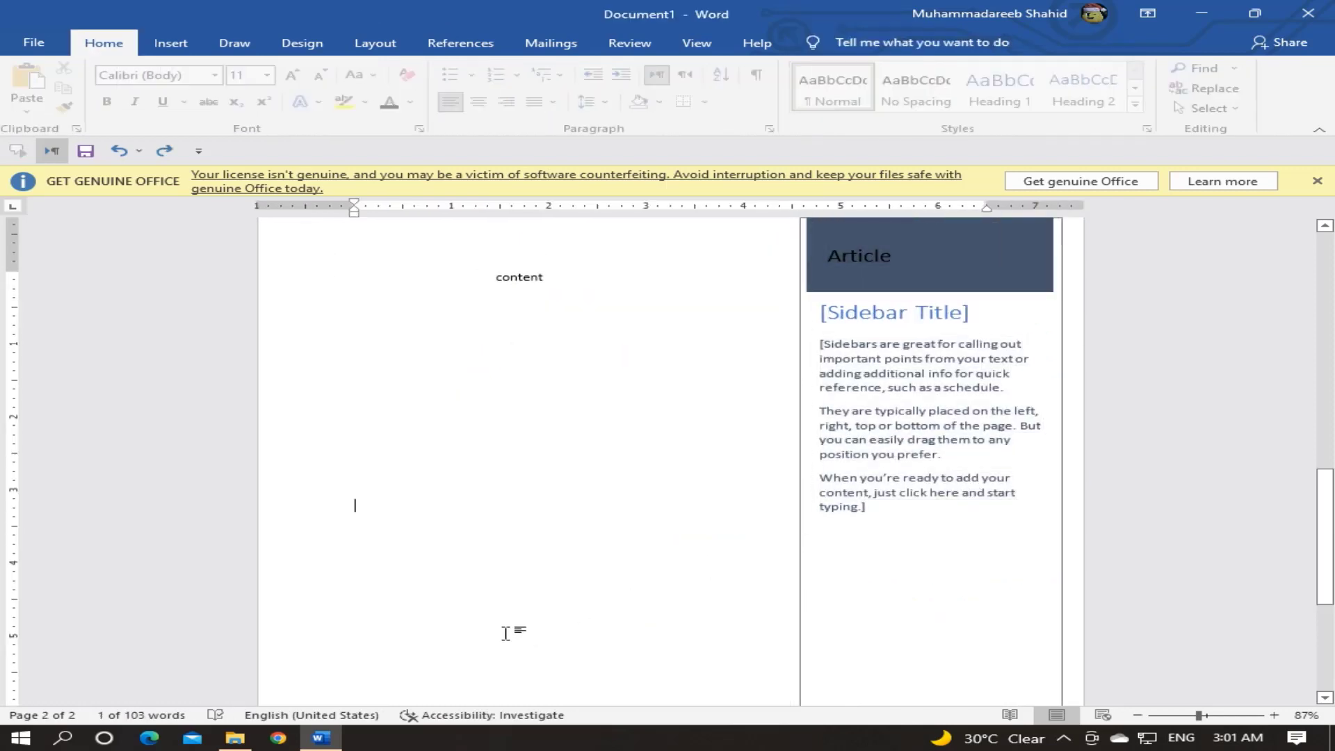
pyautogui.press('Return')
pyautogui.press('Return')
pyautogui.press('Return')
pyautogui.press('Return')
pyautogui.press('Return')
pyautogui.press('Return')
pyautogui.press('Return')
pyautogui.press('Return')
pyautogui.press('Return')
pyautogui.press('Return')
pyautogui.press('Return')
pyautogui.press('Return')
pyautogui.press('Return')
pyautogui.press('Return')
pyautogui.press('Return')
pyautogui.press('Return')
pyautogui.press('Return')
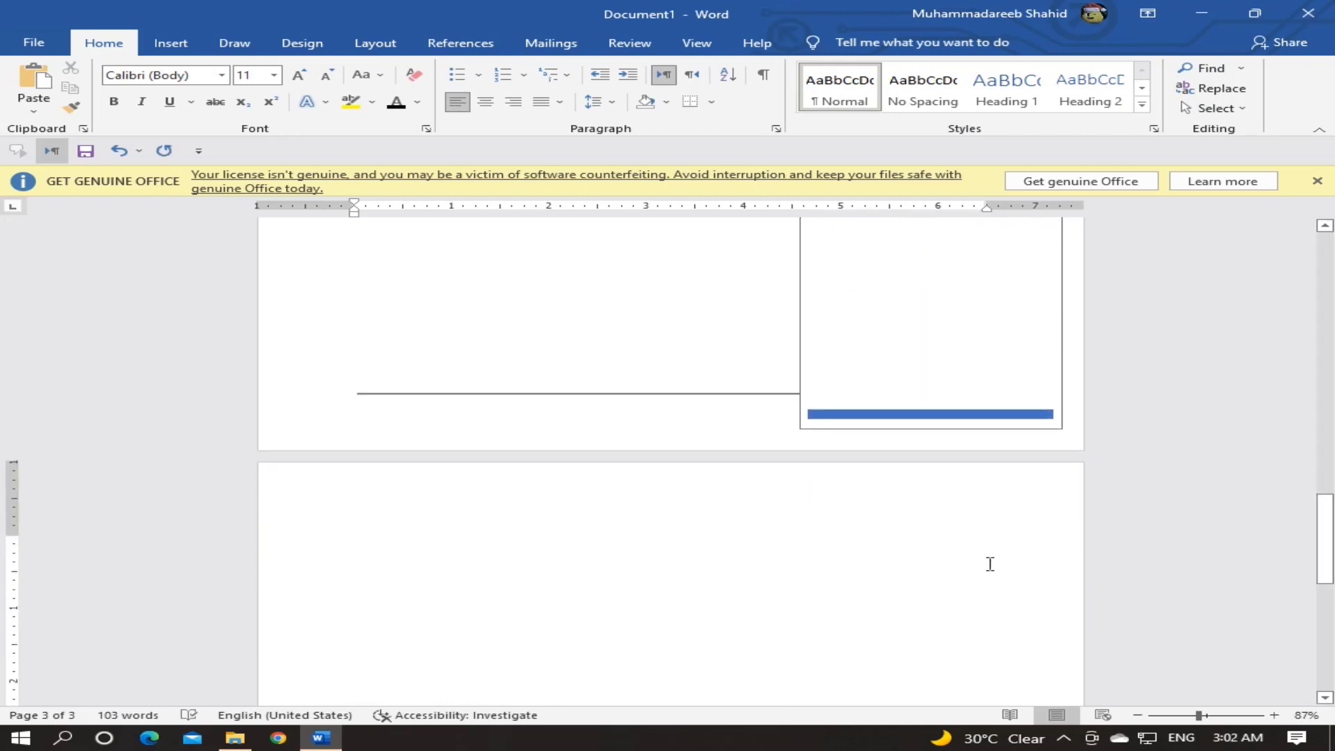
# Insert WordArt in an outlined light-blue style on the third page with the text "ghjfghghfgdfd".
pyautogui.moveTo(1313, 546); pyautogui.dragTo(1334, 581)
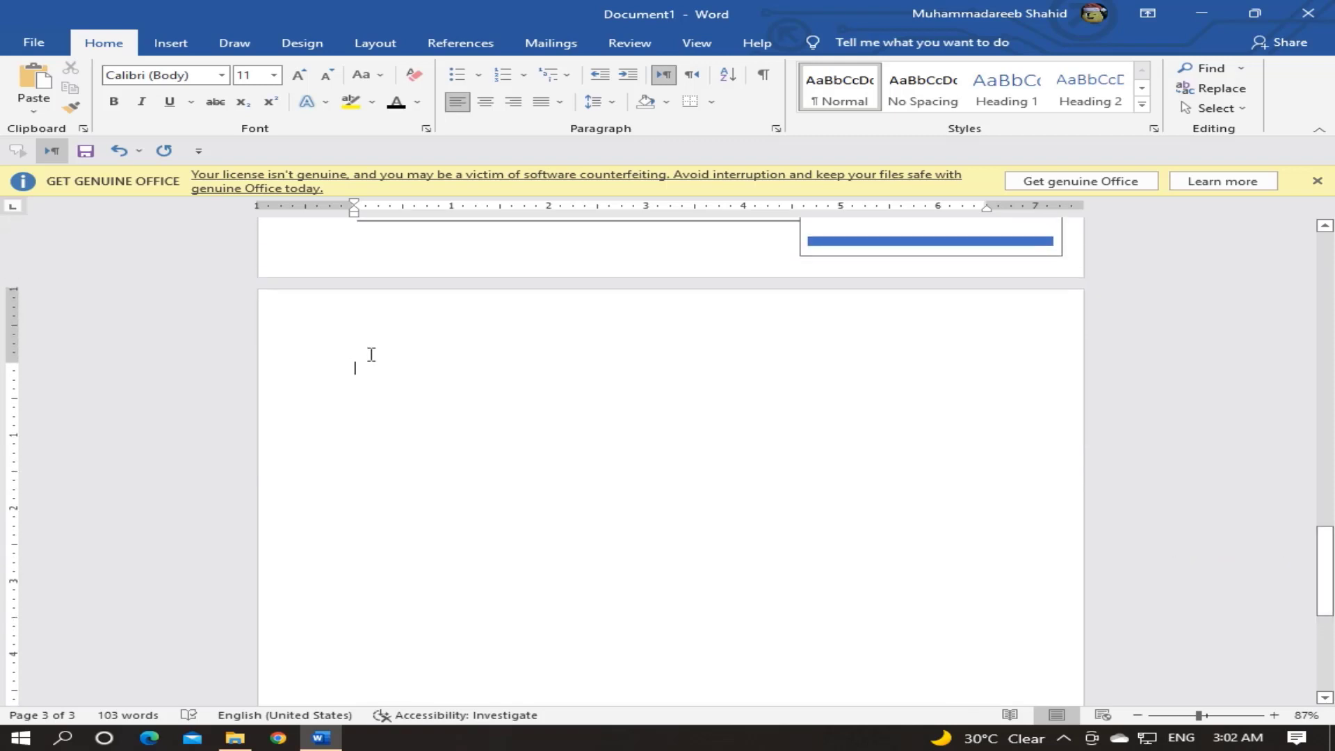
pyautogui.click(197, 44)
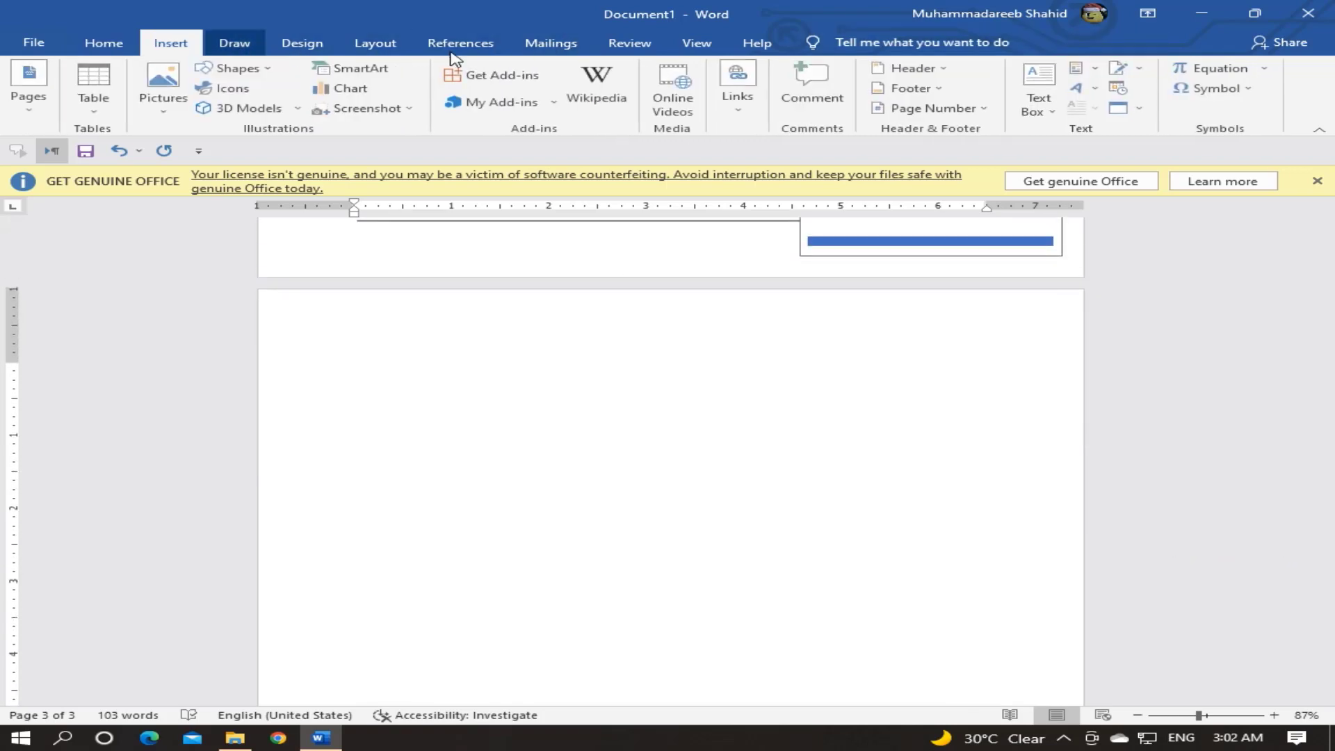
pyautogui.click(1092, 93)
pyautogui.click(1216, 123)
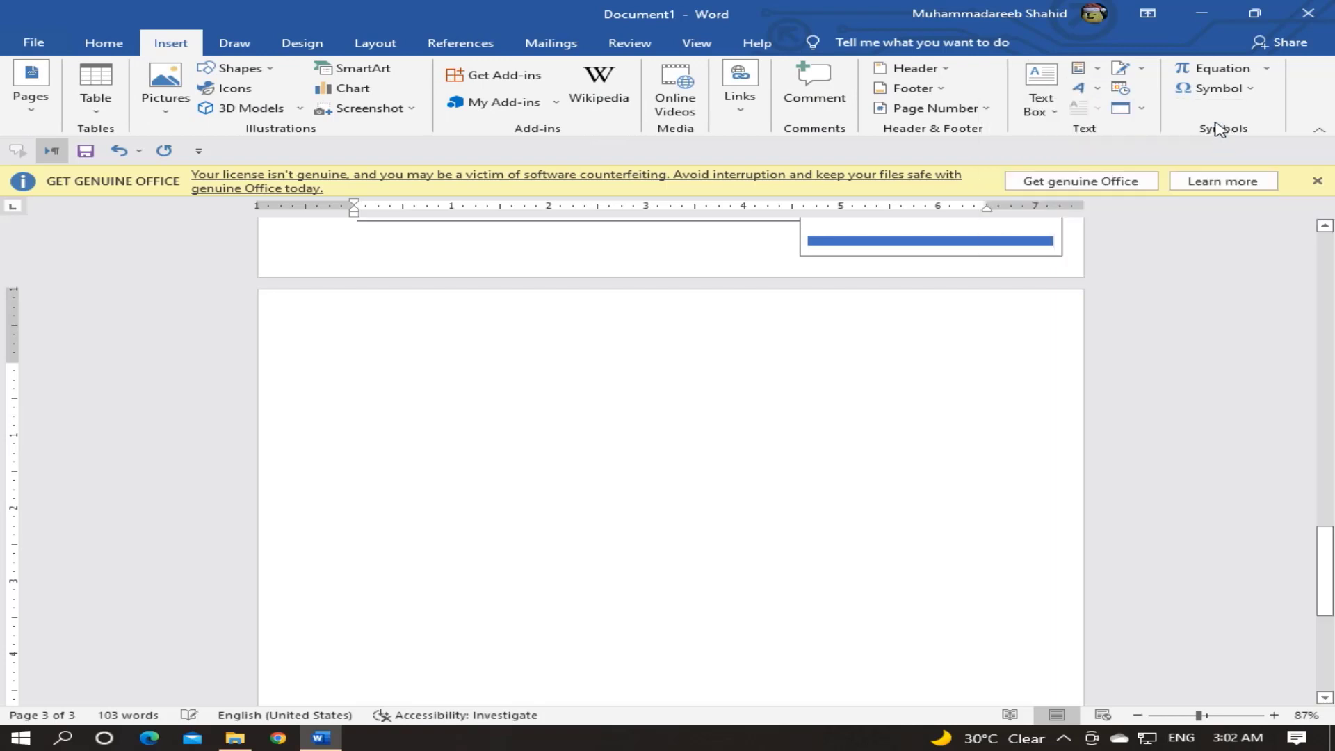
pyautogui.moveTo(409, 396); pyautogui.dragTo(706, 396)
pyautogui.write('ghjfghghfgdfd')
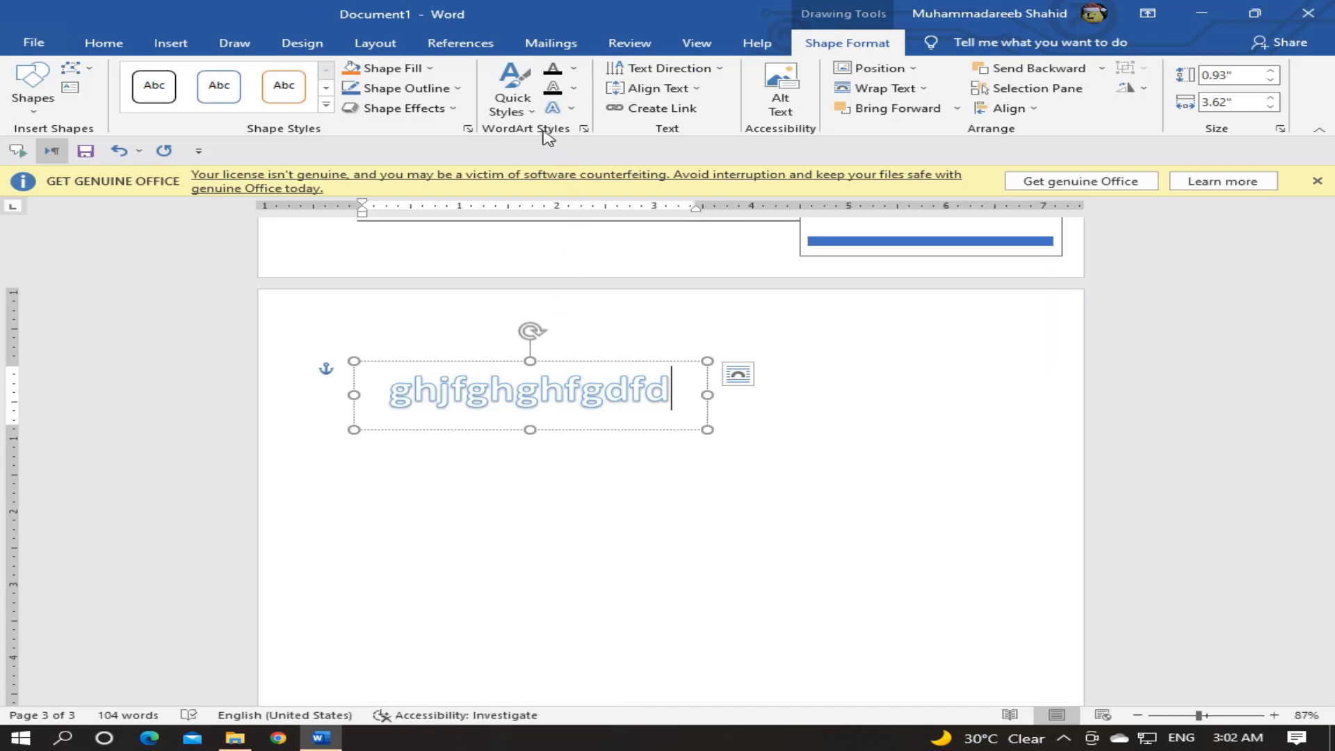
pyautogui.click(560, 108)
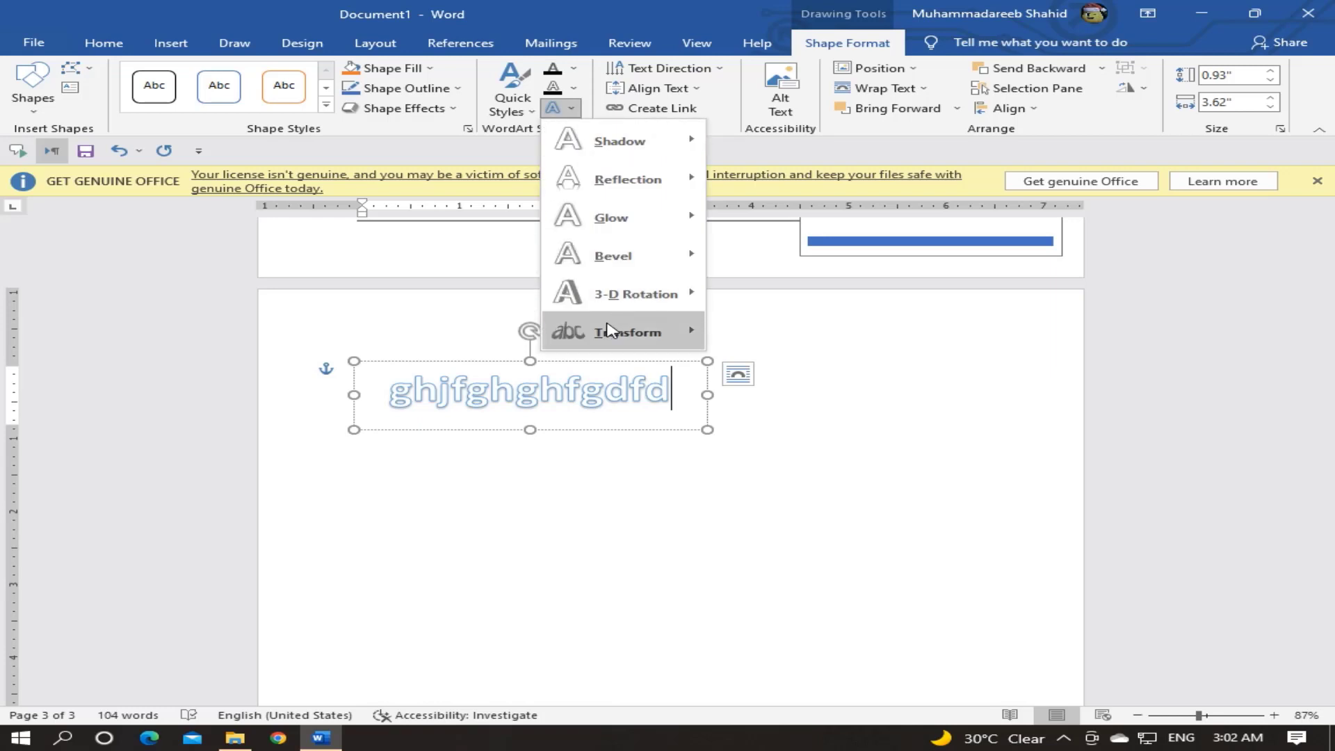
pyautogui.moveTo(615, 331)
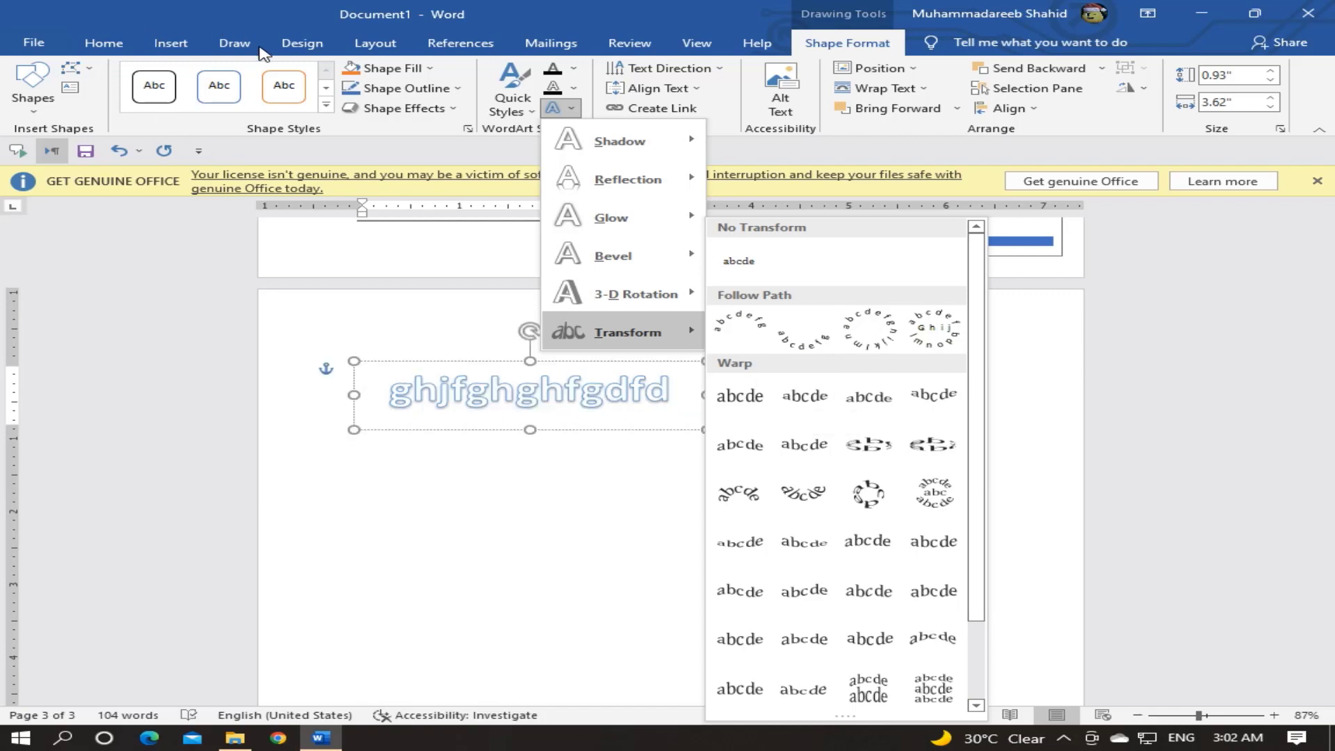
pyautogui.click(282, 48)
pyautogui.click(285, 49)
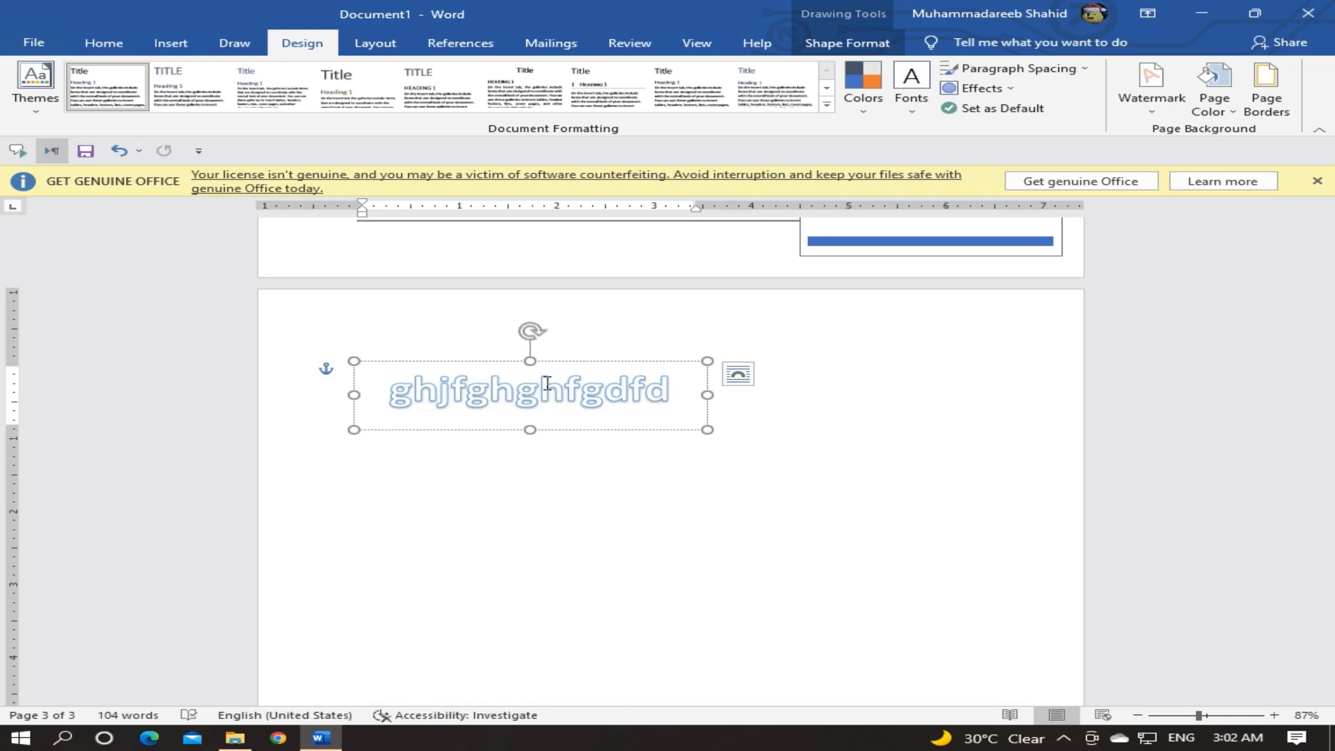
# Delete the "ghjfghghfgdfd" WordArt from the third page.
pyautogui.click(171, 48)
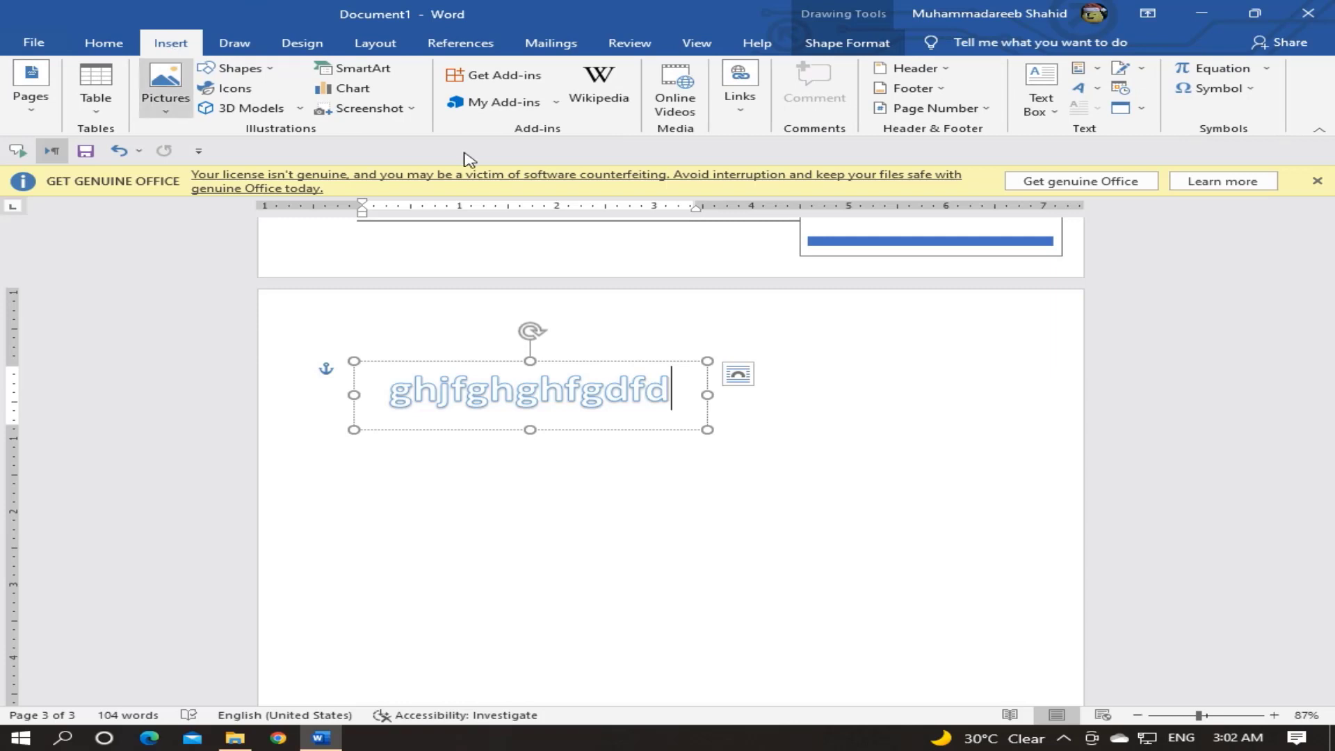
pyautogui.click(577, 361)
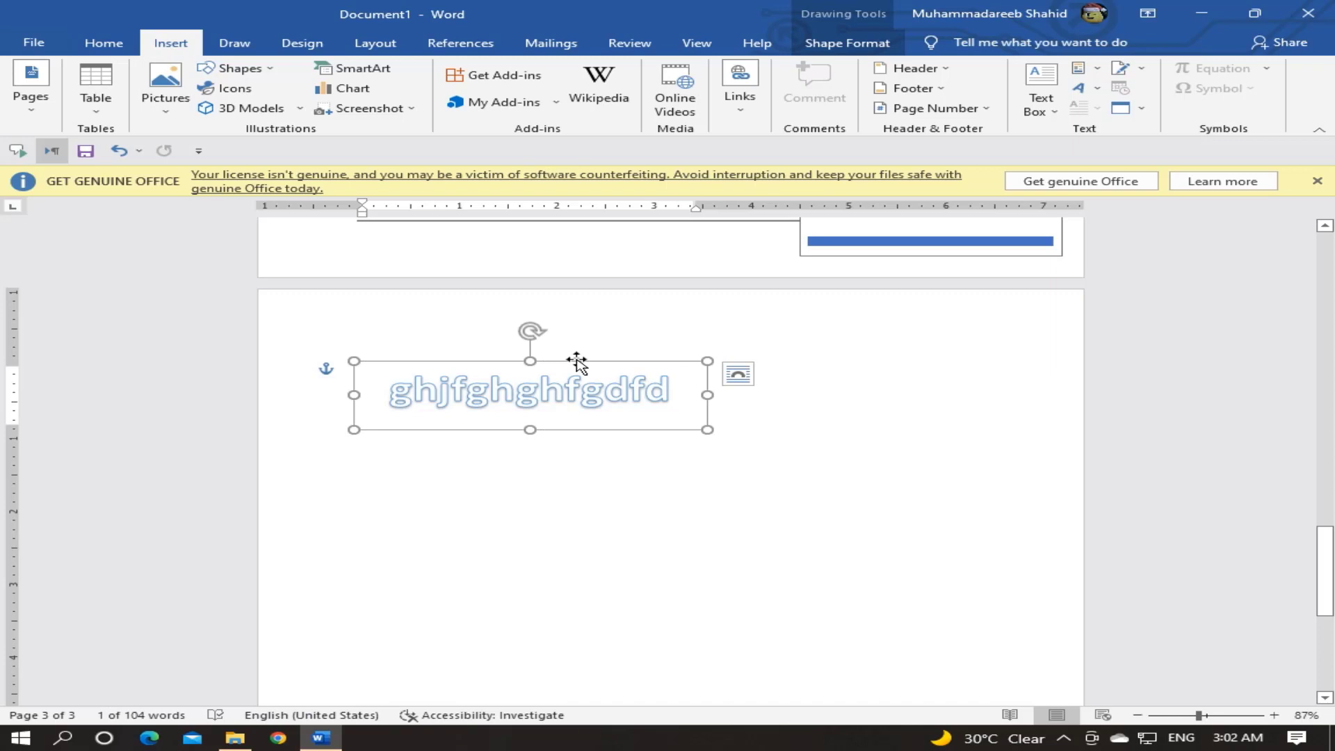
pyautogui.press('Delete')
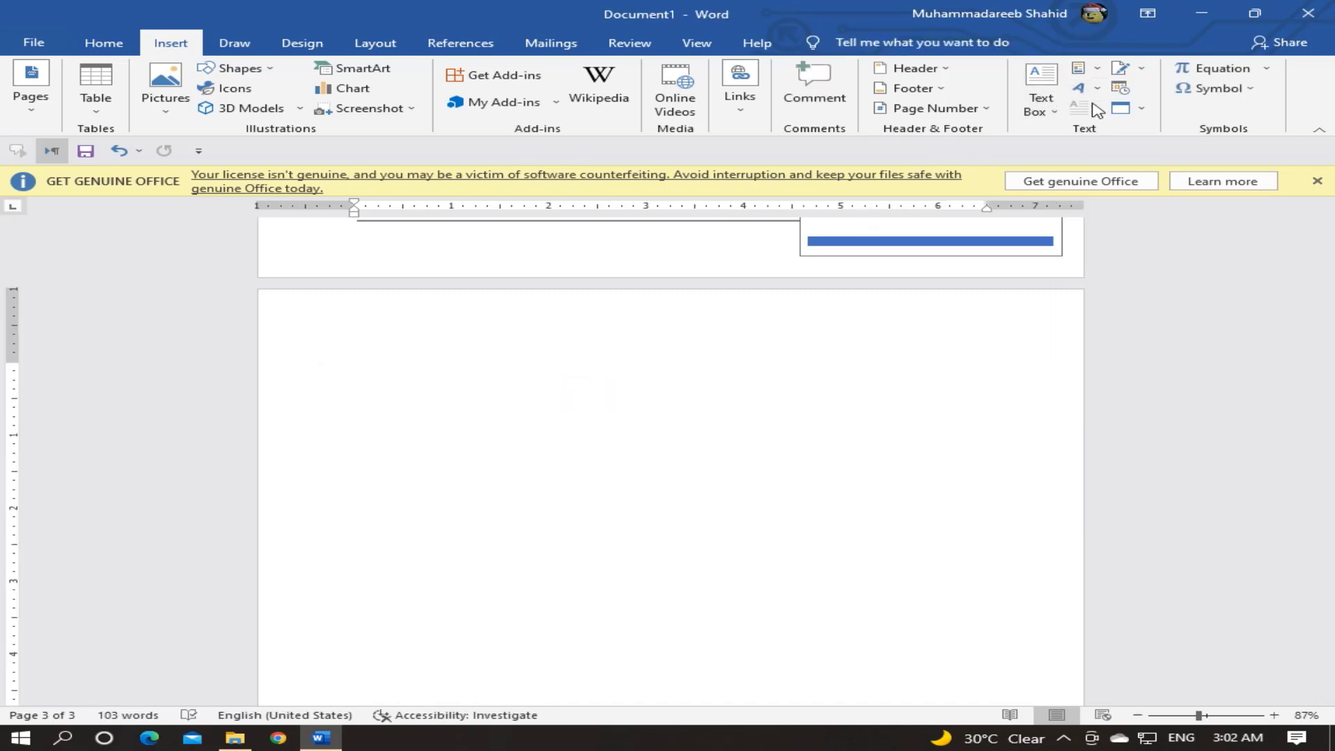
pyautogui.click(1142, 70)
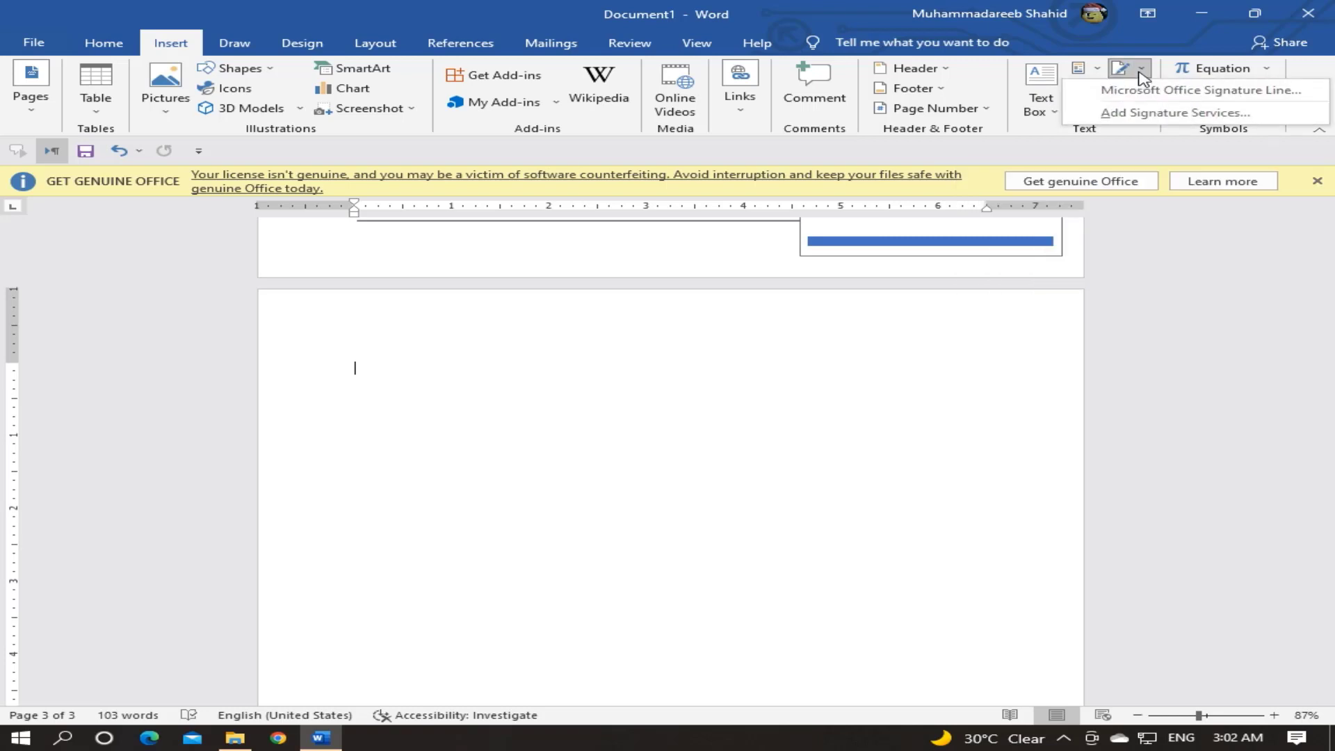
pyautogui.click(1141, 69)
pyautogui.click(1142, 70)
pyautogui.click(1142, 73)
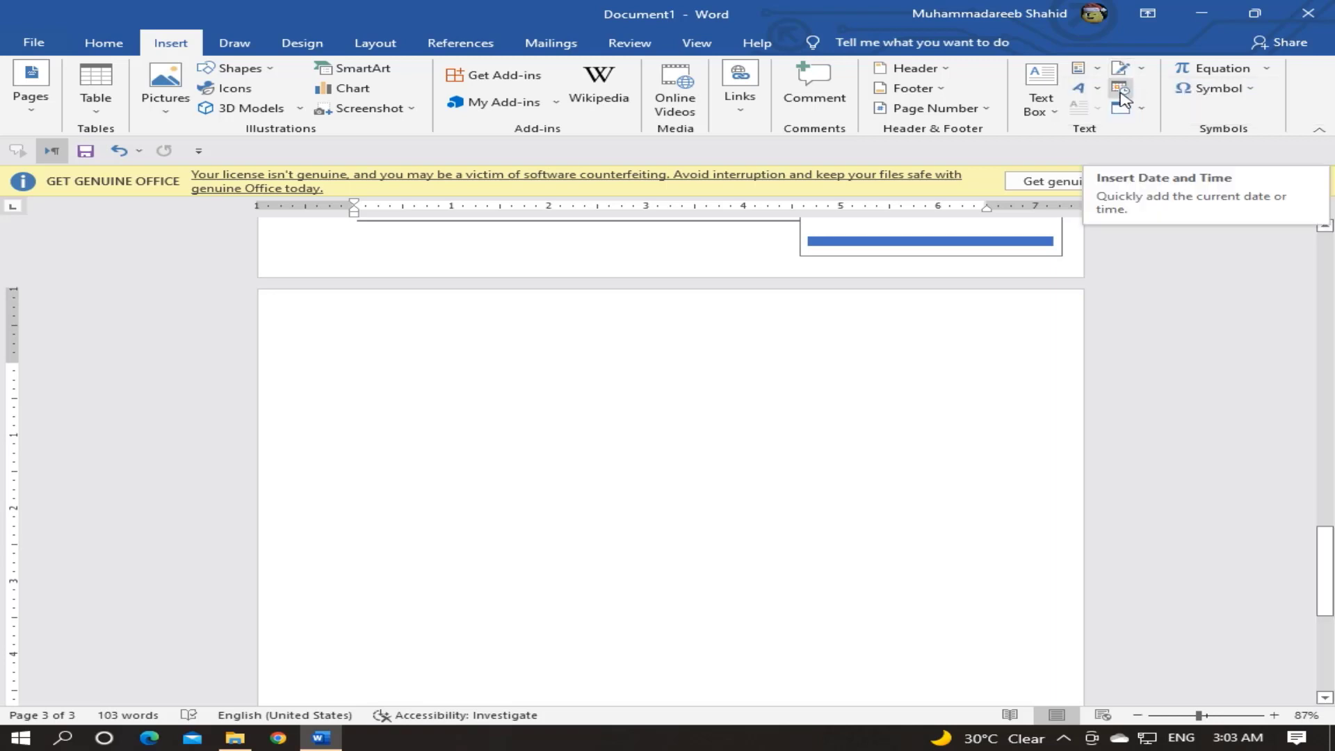
# Insert the current date and time on the third page in the 5/1/2022 3:03 AM format, followed by a new paragraph.
pyautogui.click(1121, 92)
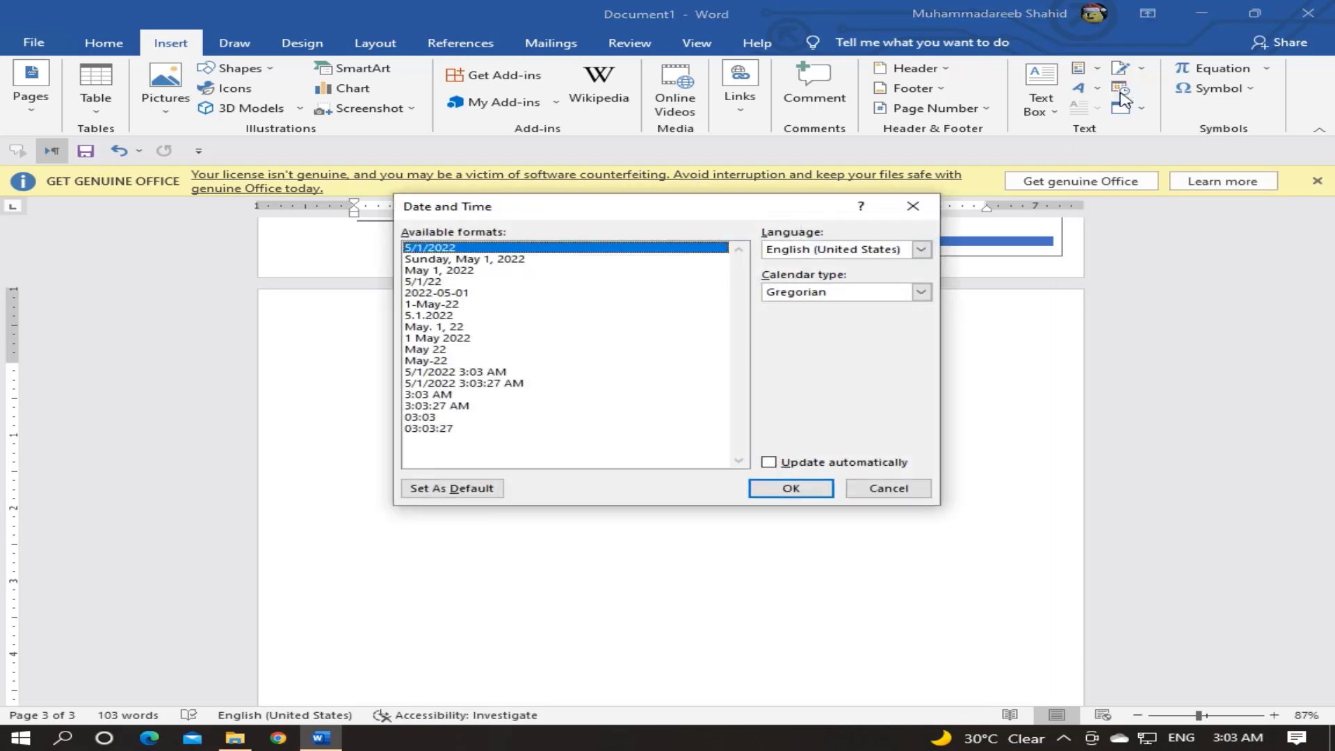
pyautogui.click(506, 327)
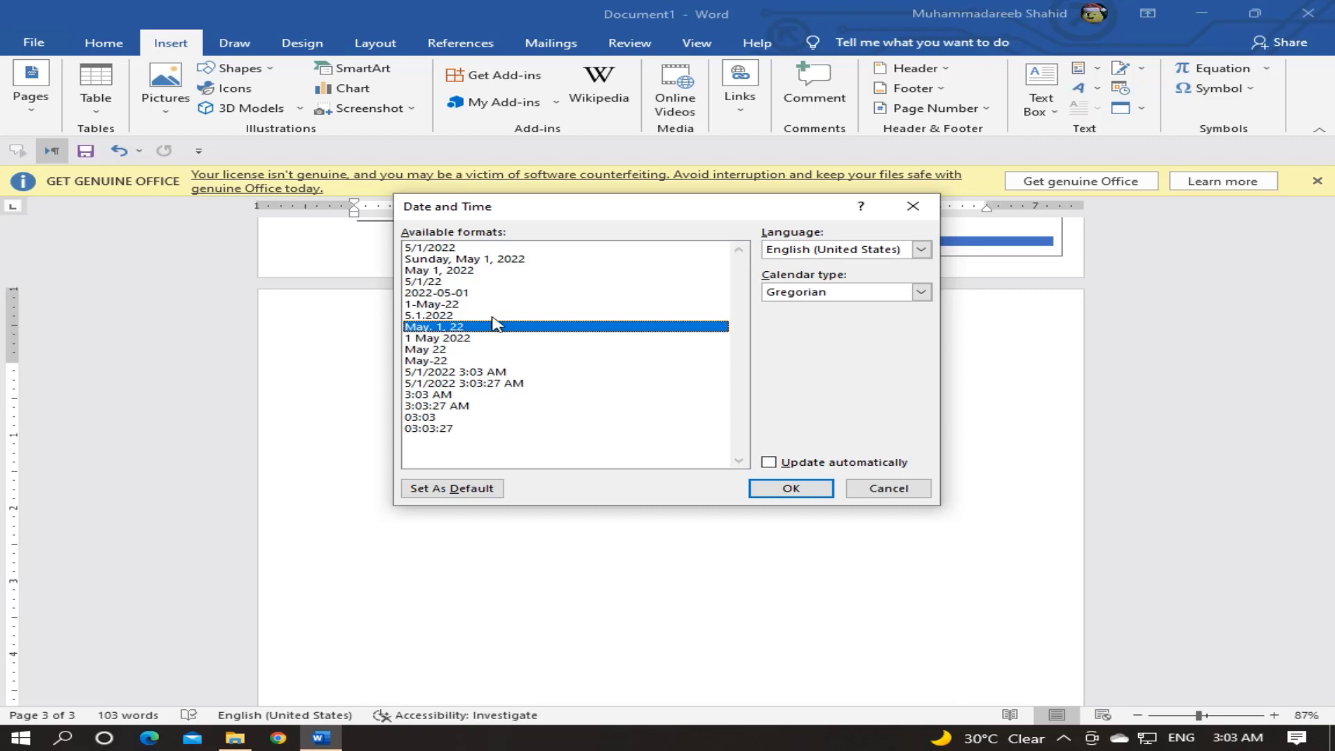
pyautogui.click(477, 372)
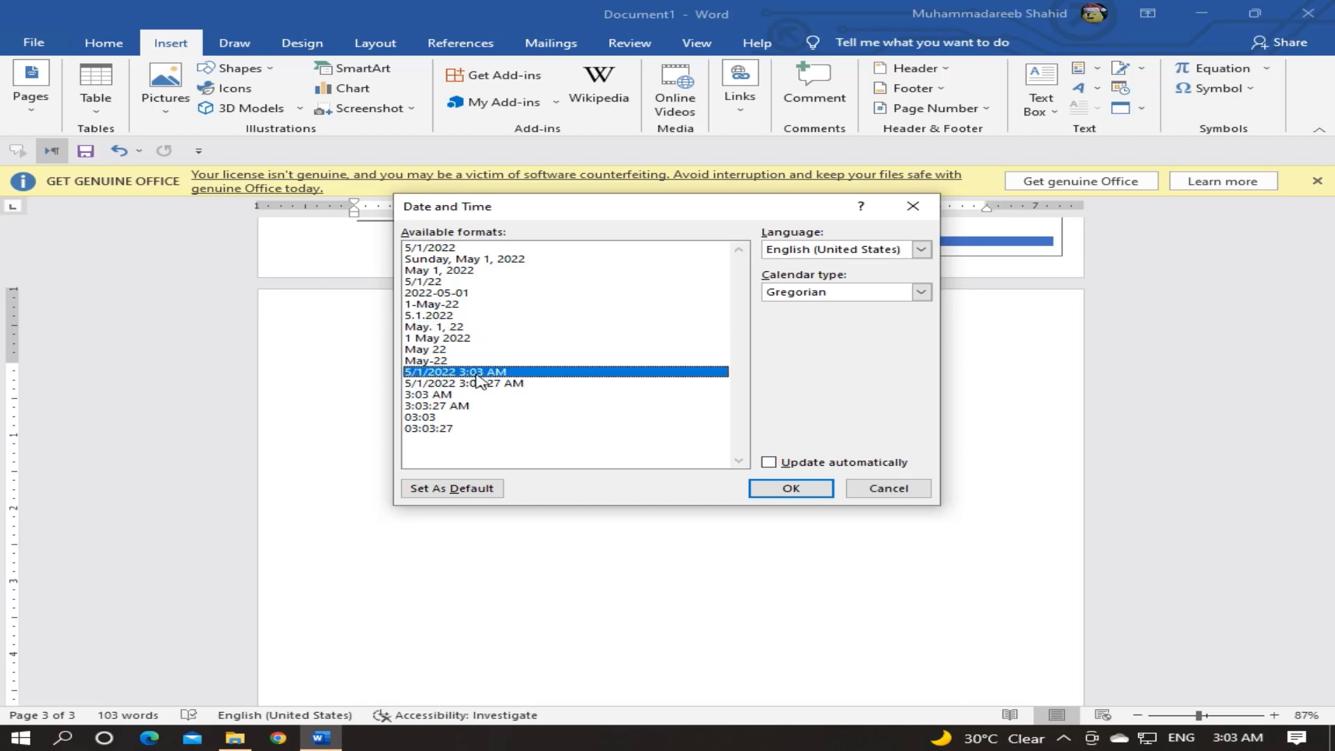
pyautogui.click(791, 489)
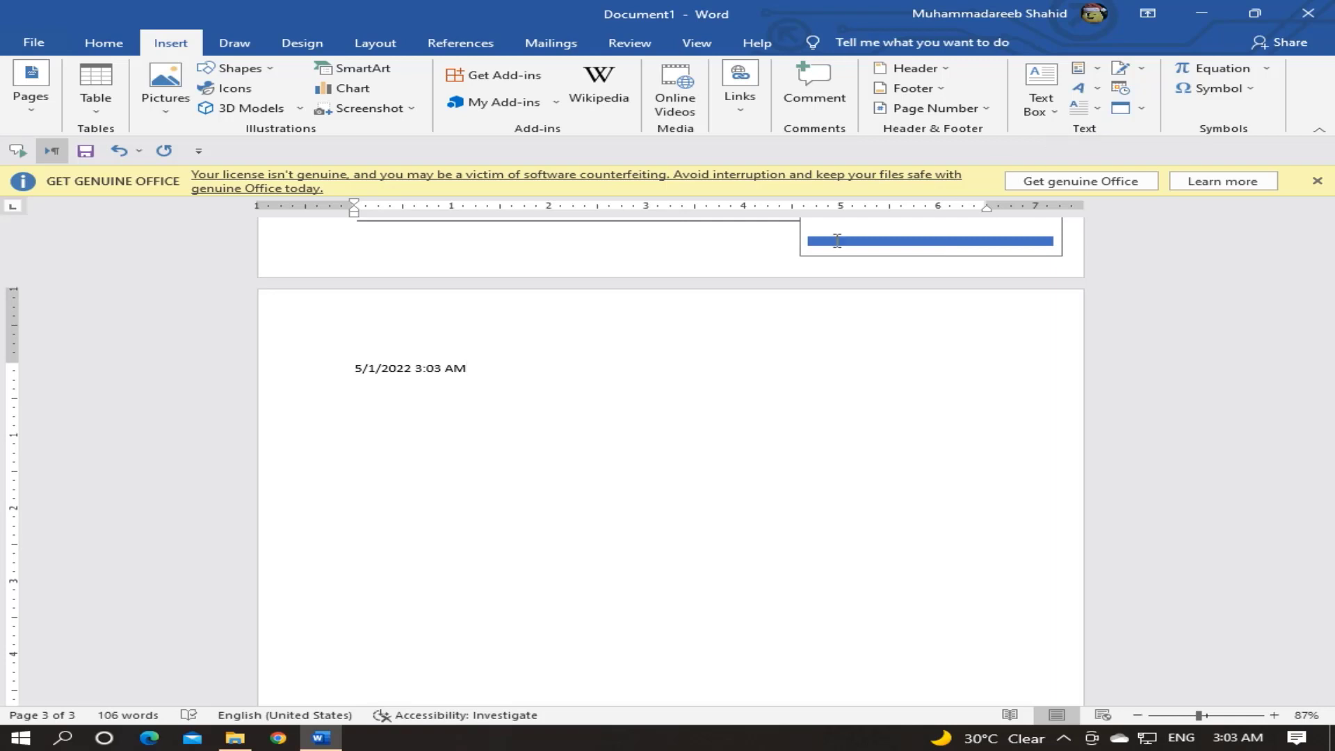
pyautogui.press('Return')
pyautogui.click(1141, 109)
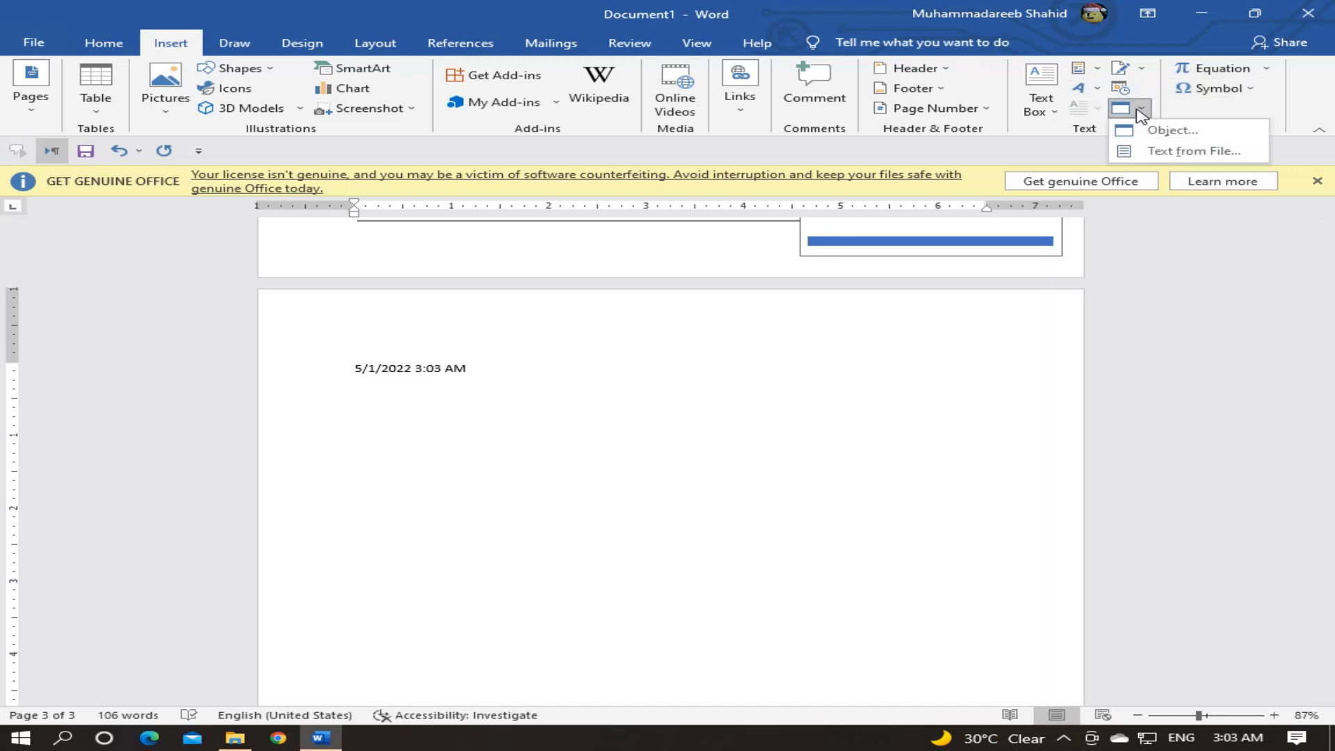
pyautogui.click(1156, 130)
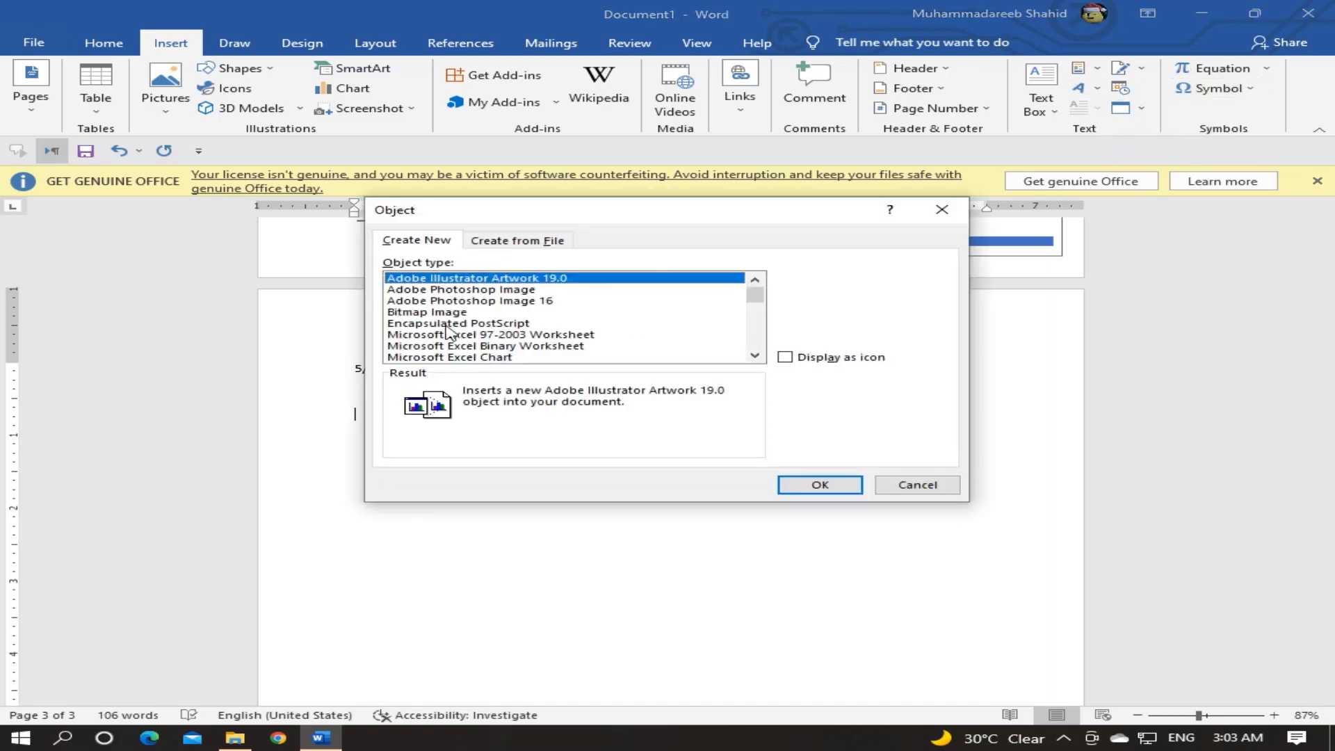
pyautogui.moveTo(755, 295); pyautogui.dragTo(758, 335)
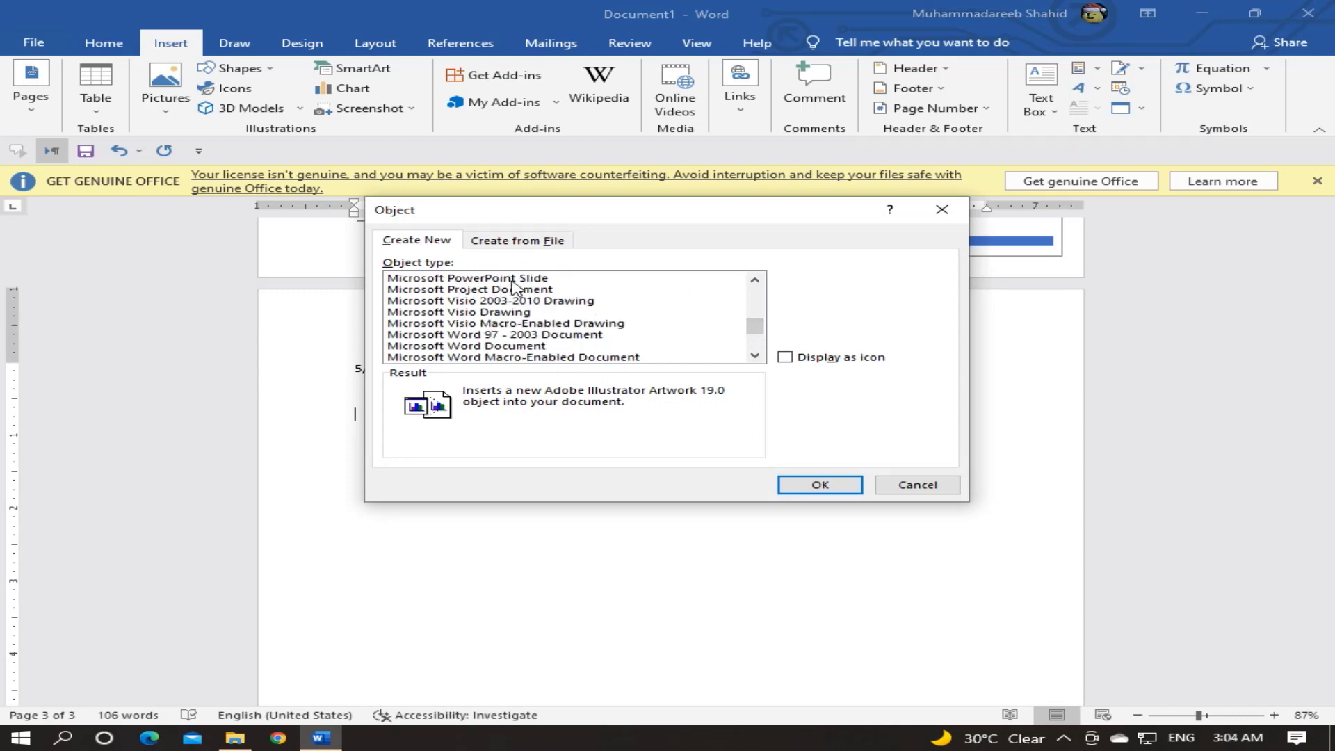
pyautogui.click(811, 363)
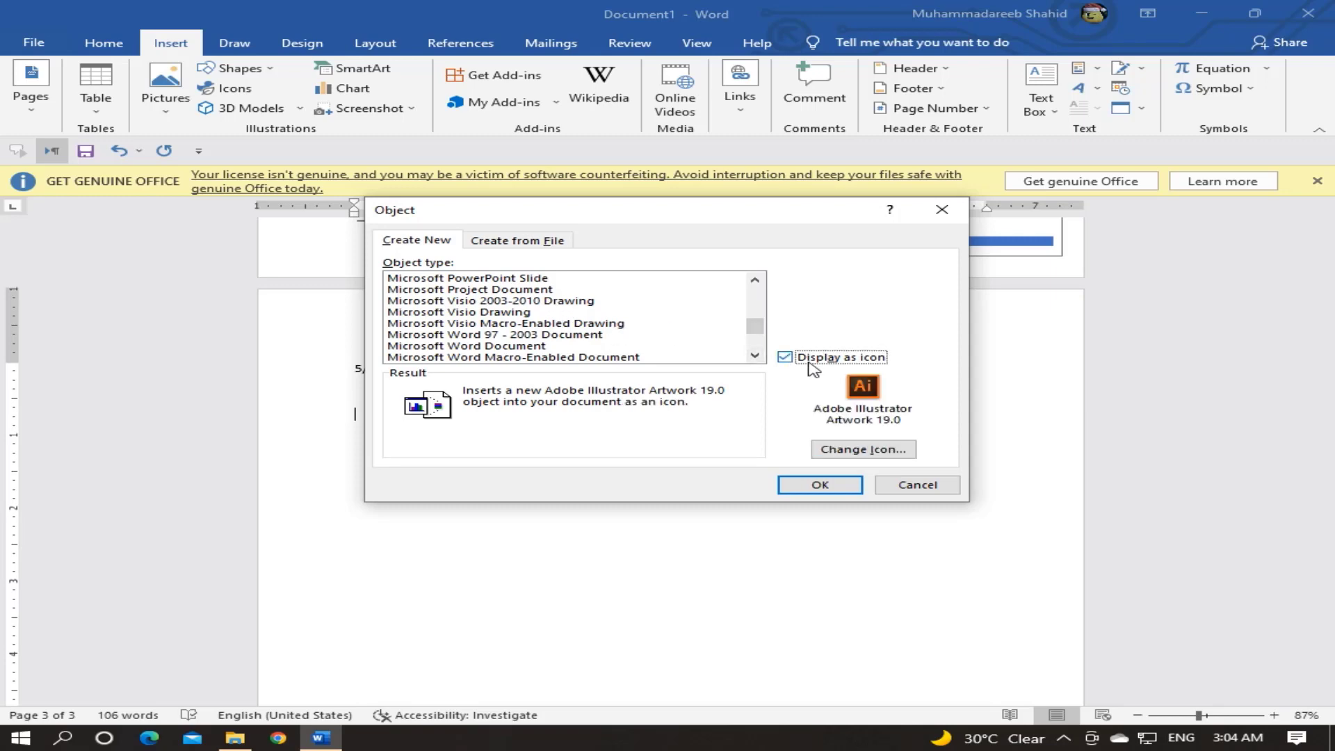
pyautogui.click(502, 289)
pyautogui.click(511, 301)
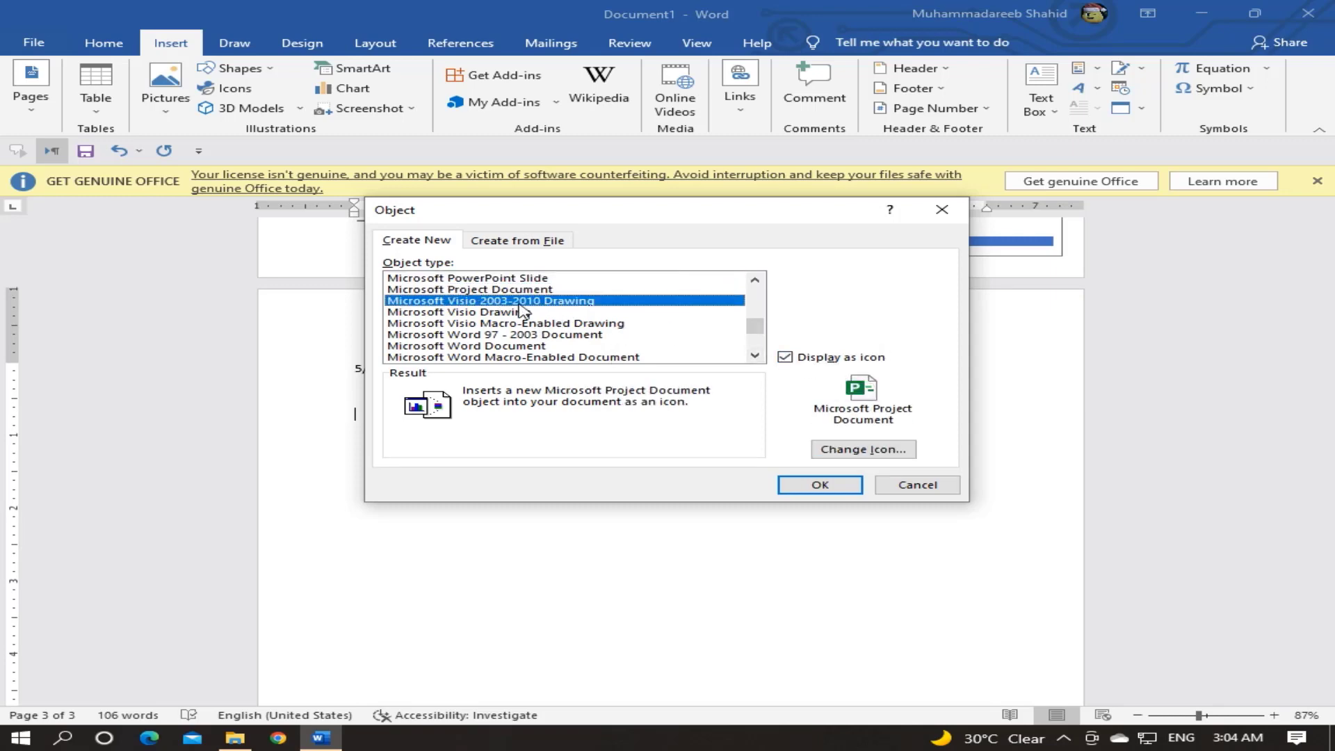
pyautogui.click(513, 313)
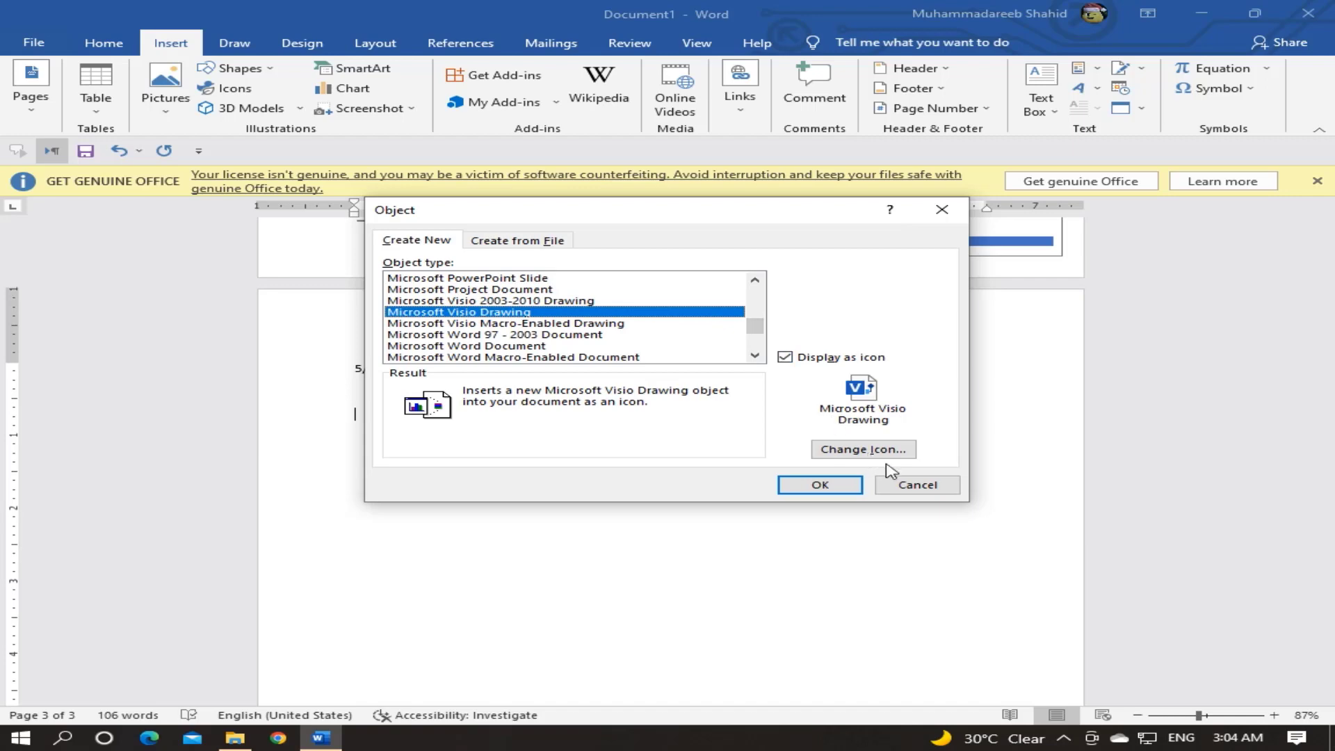
pyautogui.click(904, 485)
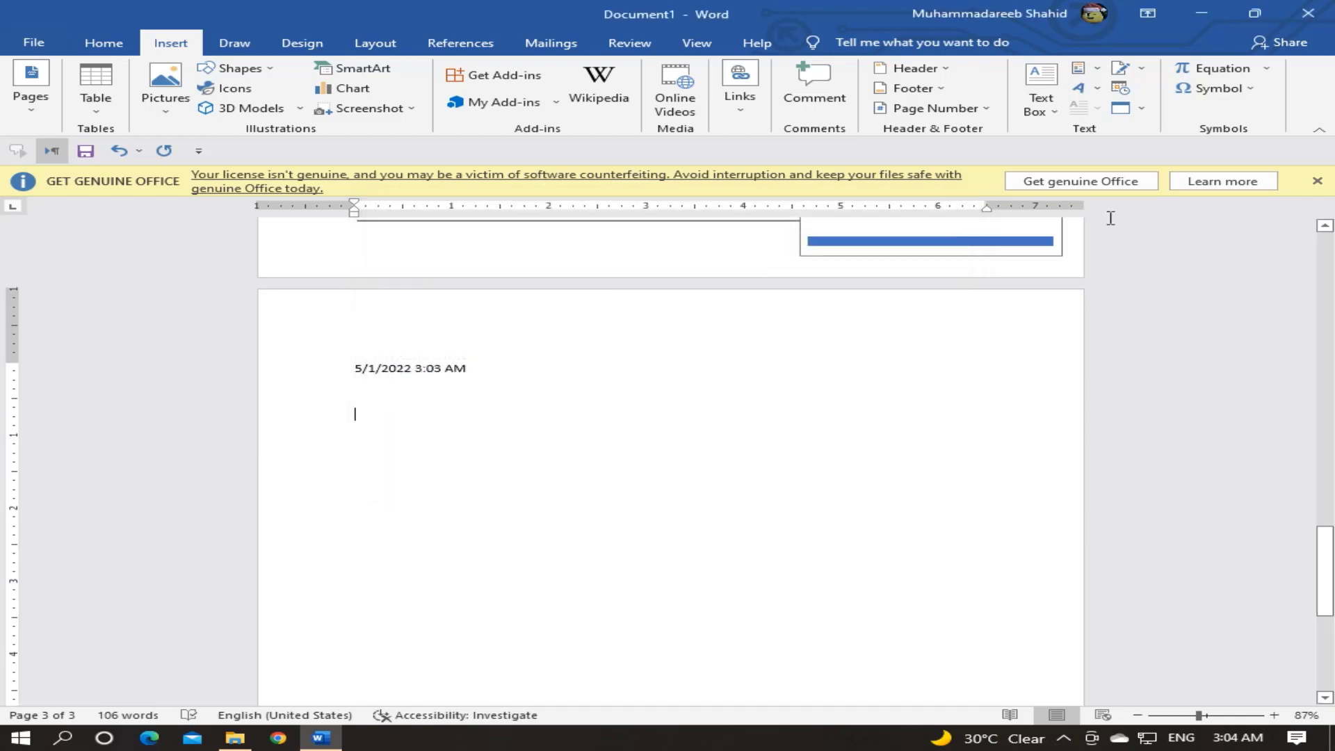
# Insert the text of the Word file listed just below CLASS ONE MORNING in the Documents folder beneath the date line.
pyautogui.click(1142, 109)
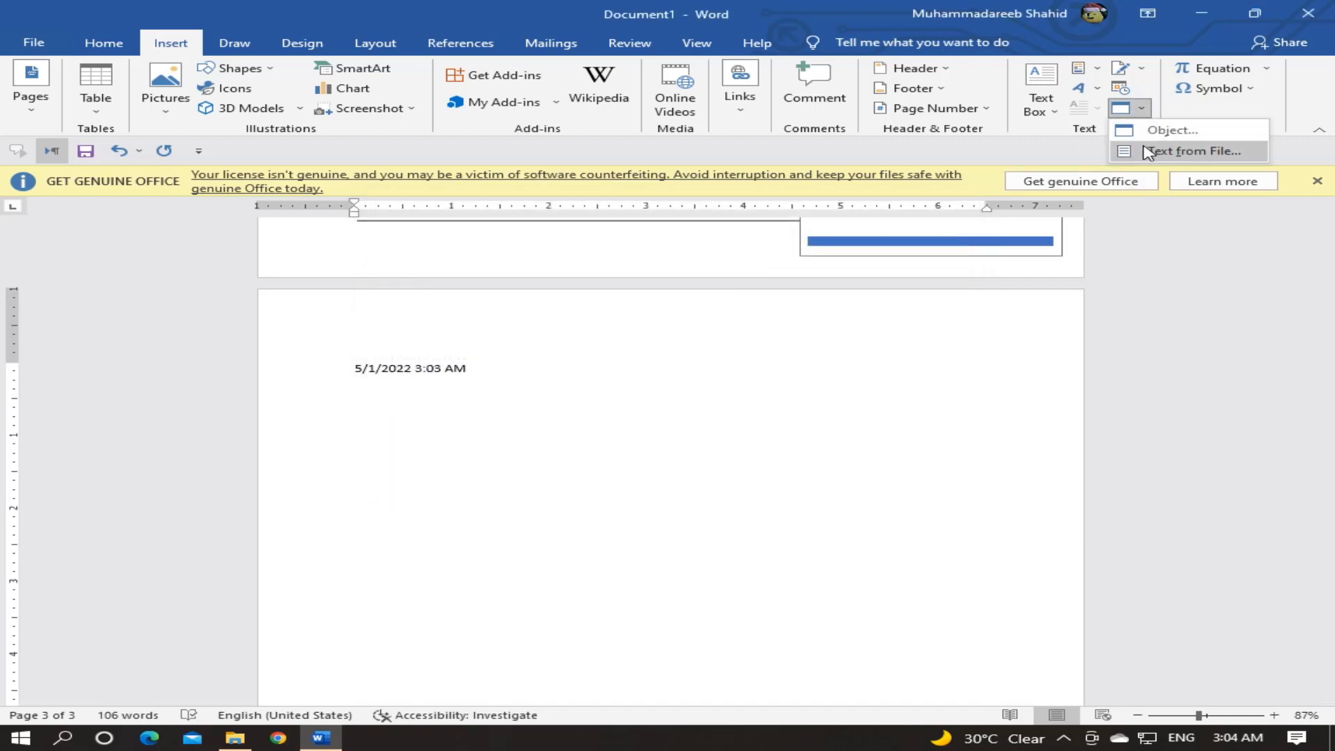
pyautogui.click(1148, 151)
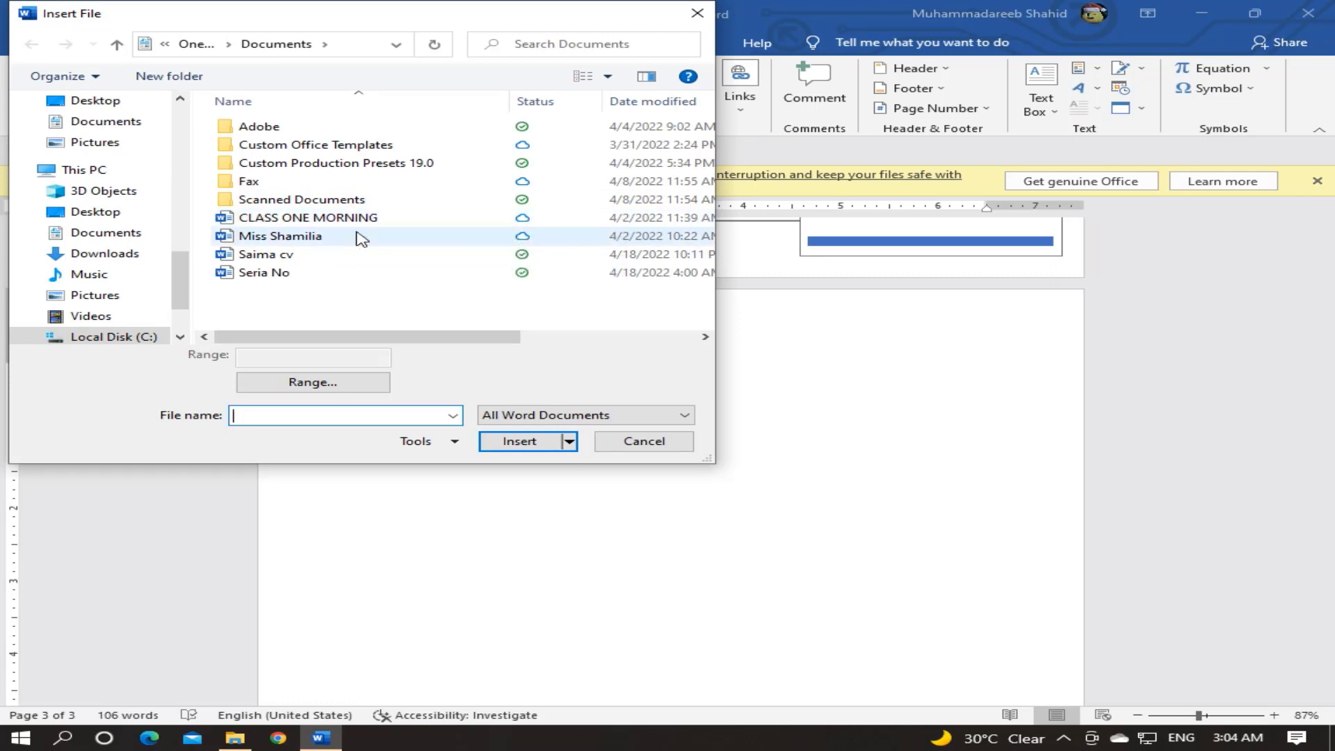
pyautogui.click(360, 239)
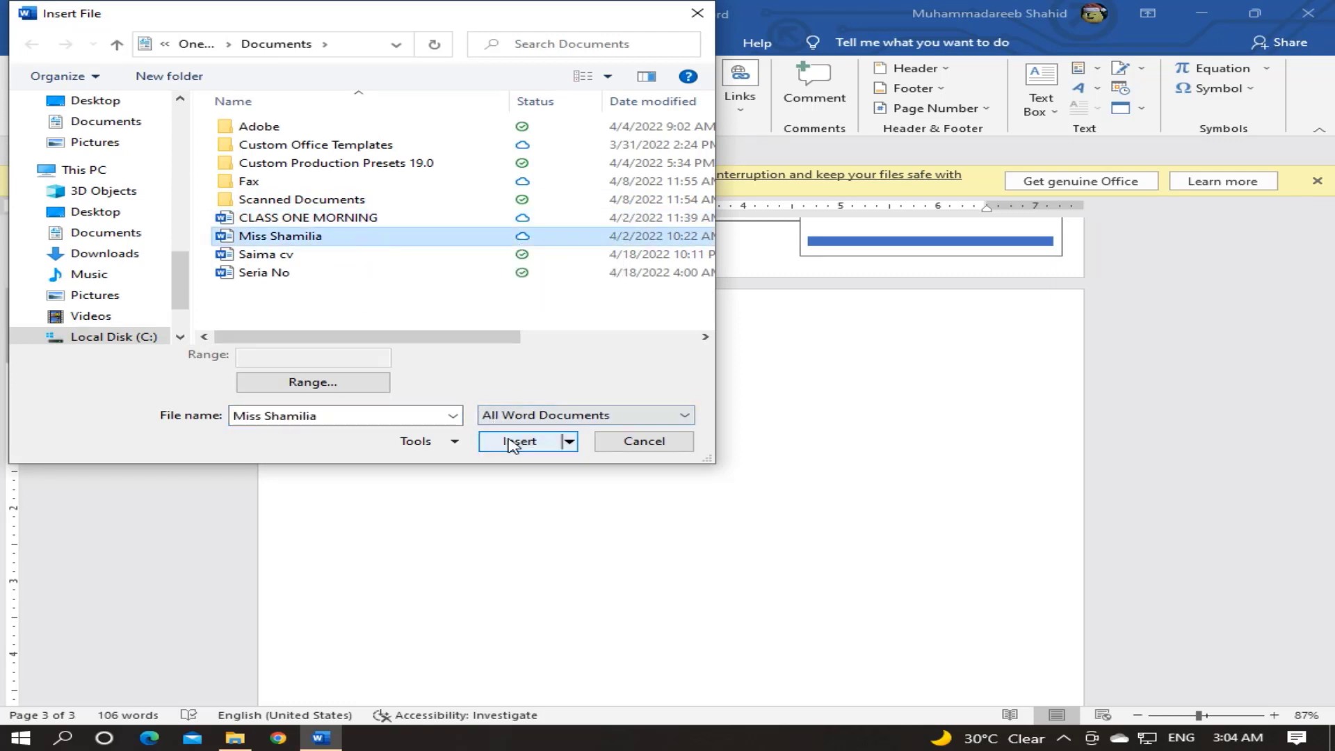
pyautogui.click(513, 443)
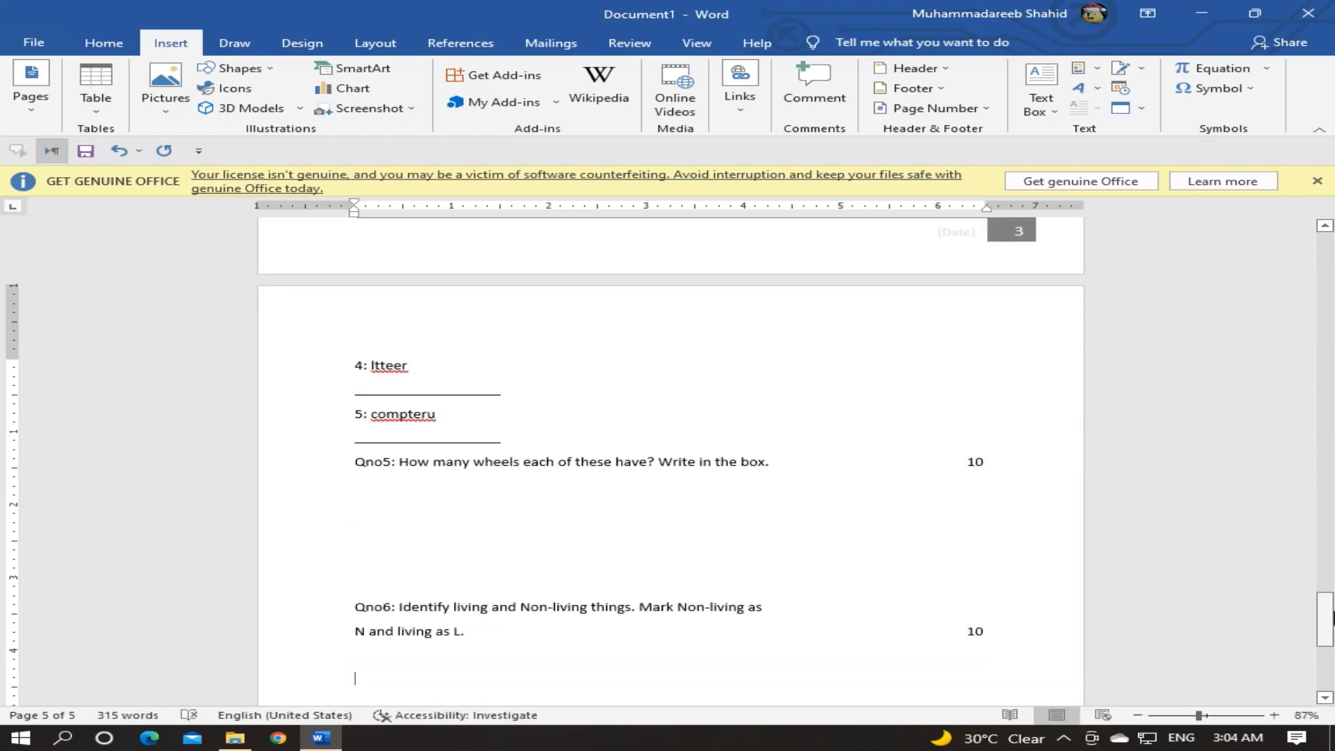
pyautogui.moveTo(1326, 618); pyautogui.dragTo(1328, 456)
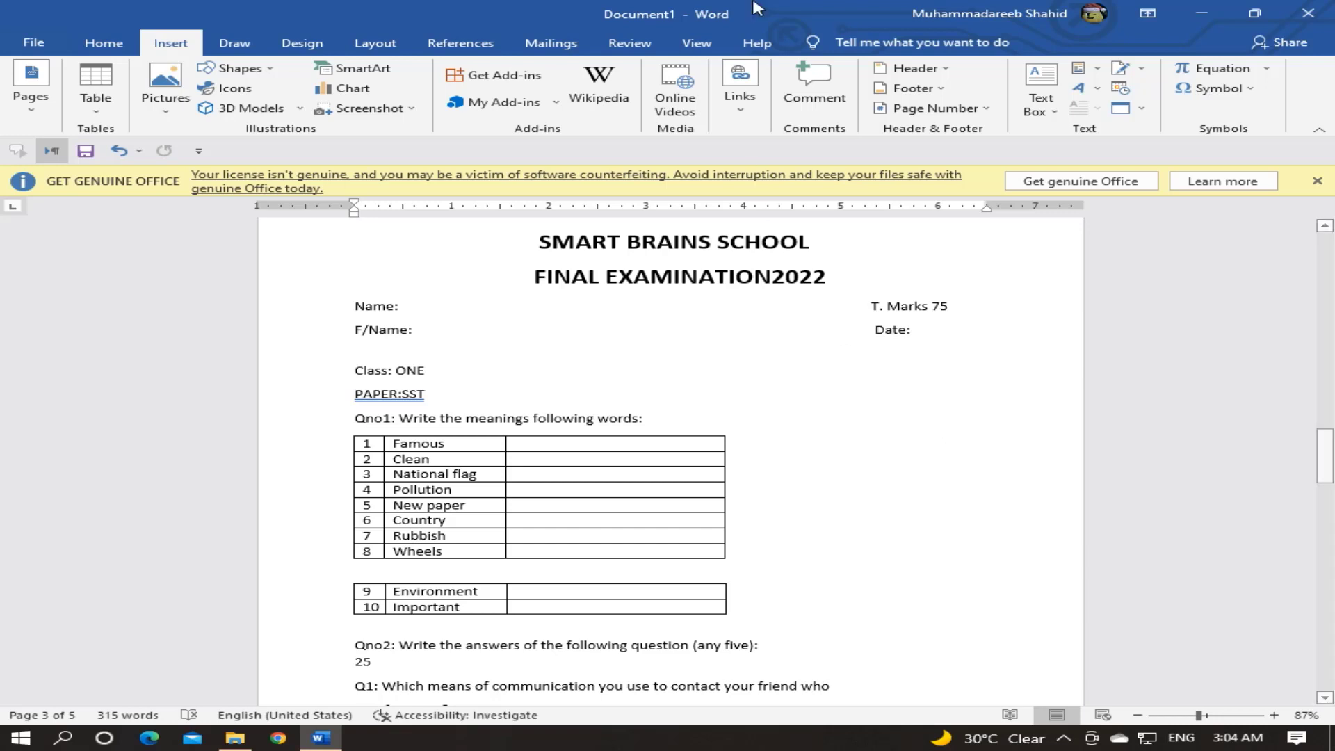
pyautogui.click(788, 11)
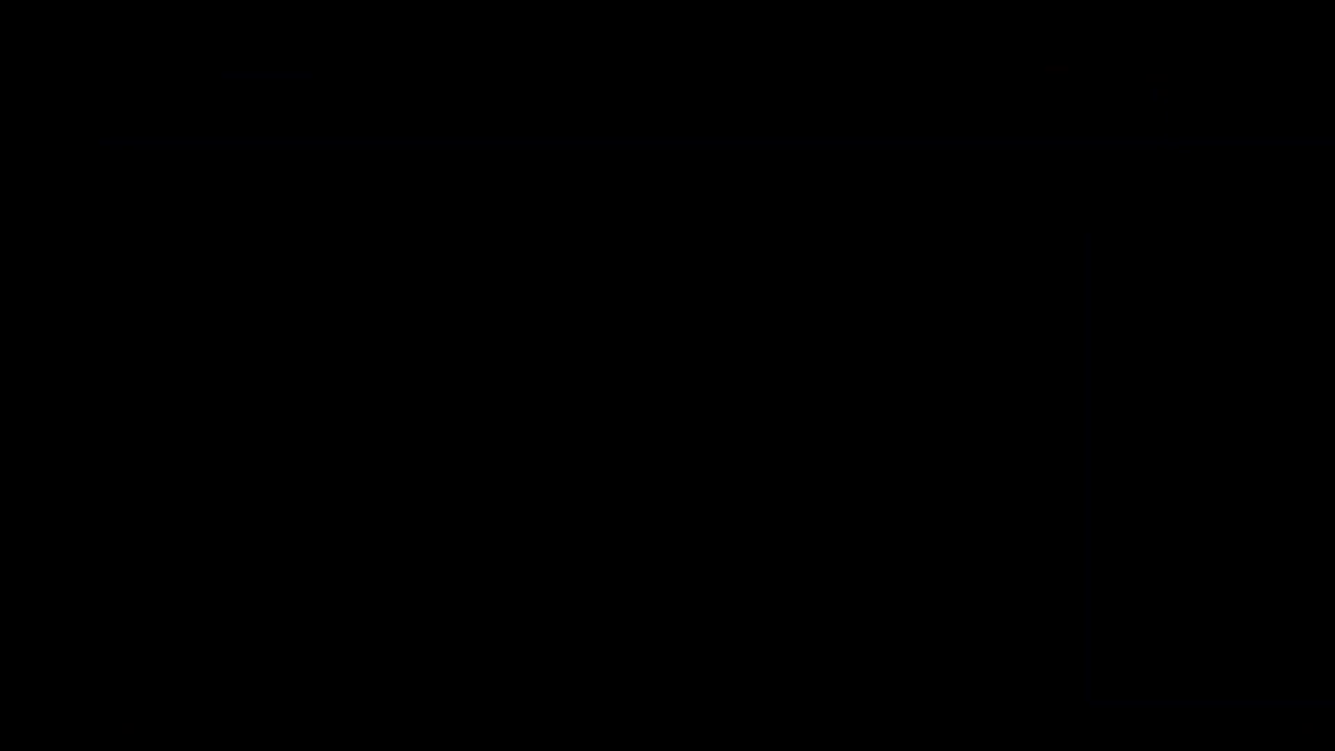